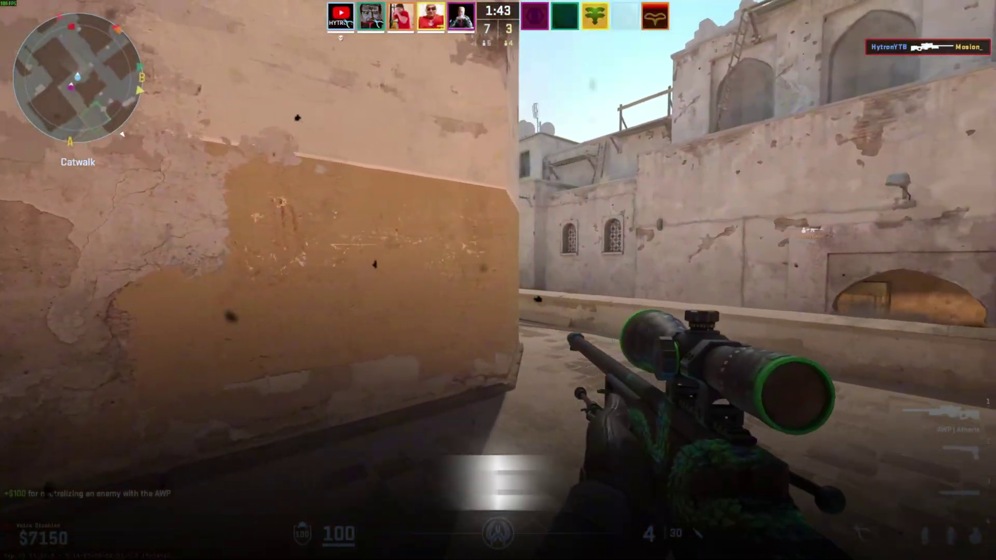
Bring up the full desktop right-click menu with its extra options.
right_click(498, 280)
key(3)
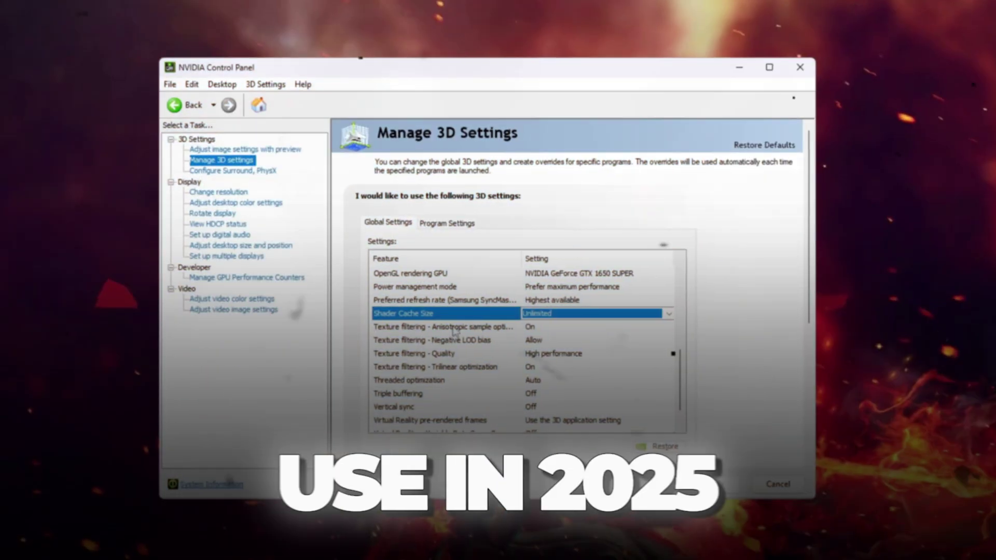
click(596, 327)
click(539, 353)
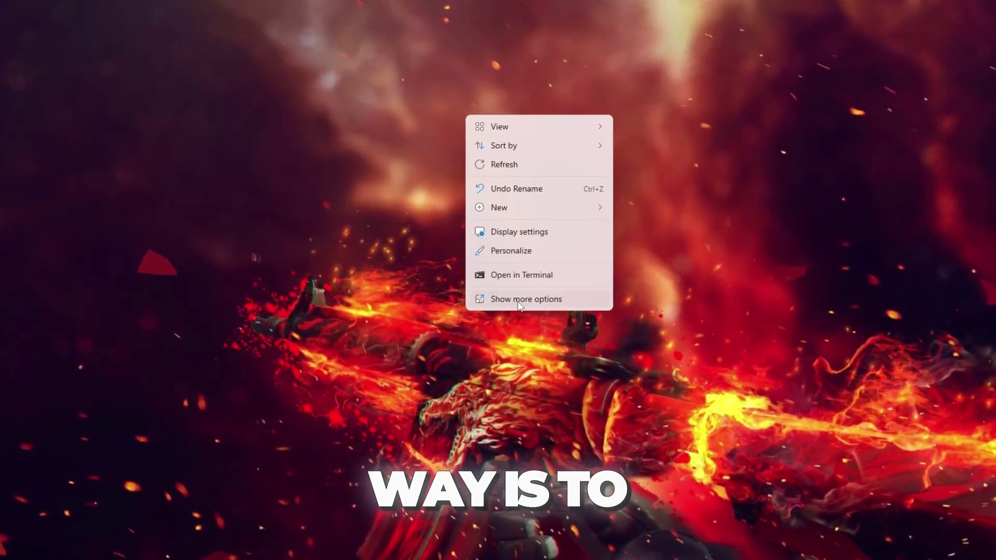
click(487, 300)
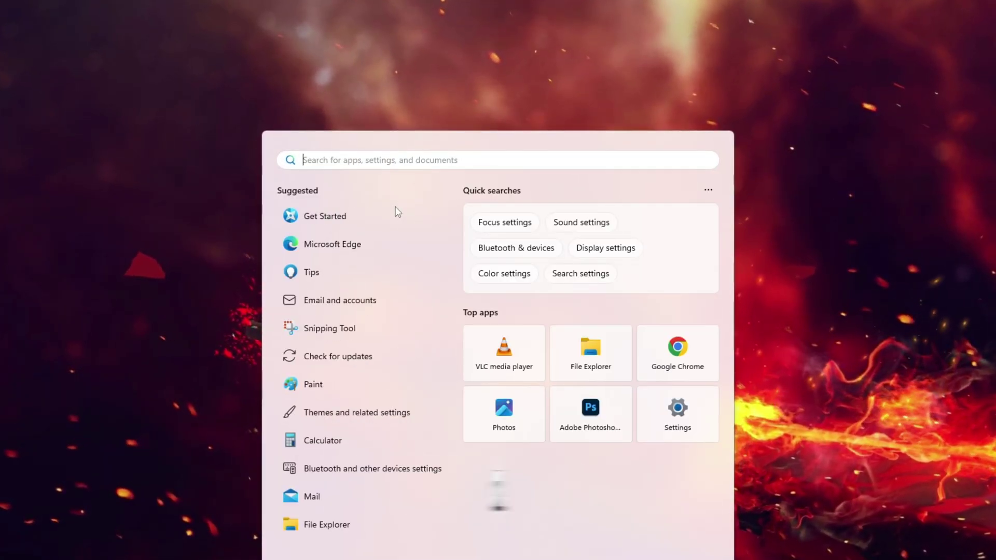
Search Start for 'Nvid' to open NVIDIA Control Panel, then replace the search text with 'Micre'.
text(Nvid)
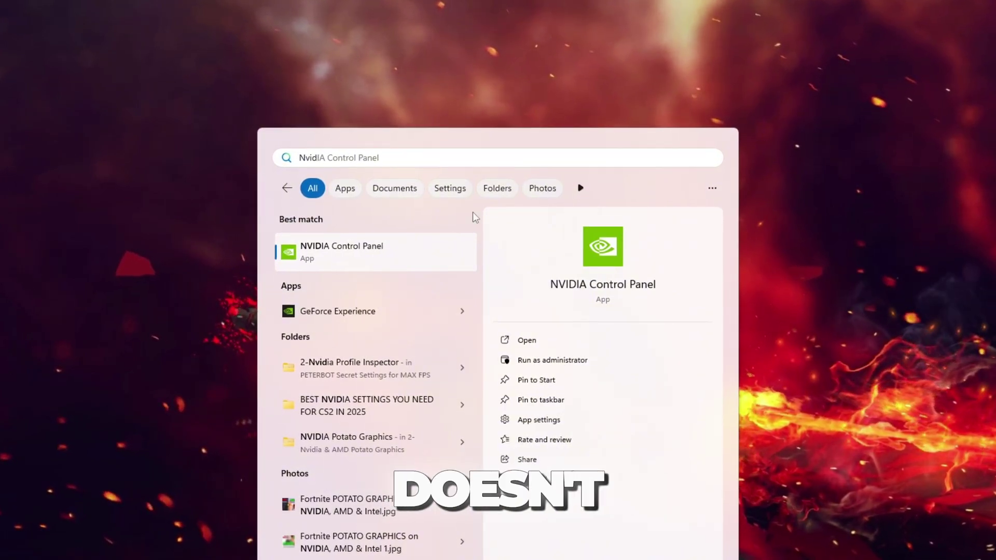
click(456, 158)
key(ctrl+a)
text(Mic)
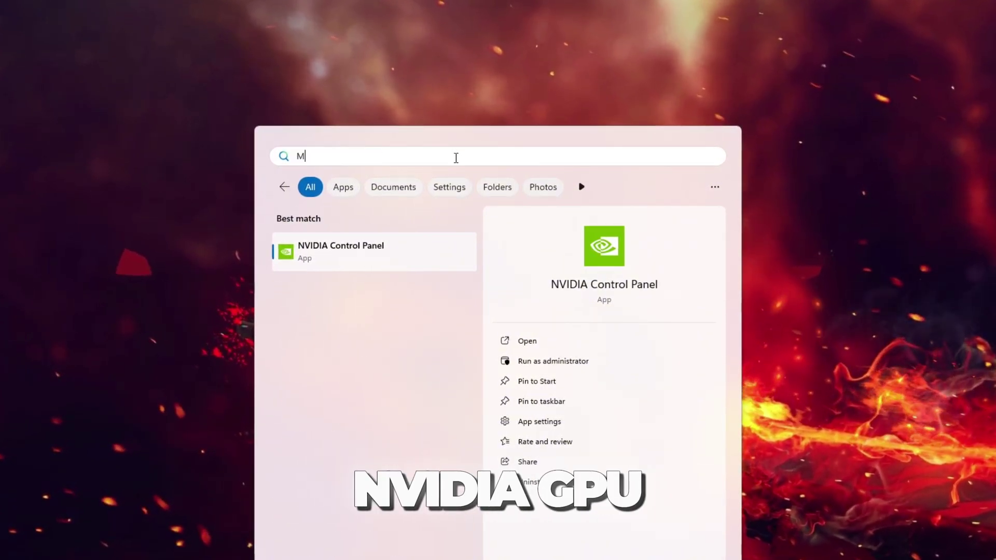
text(re)
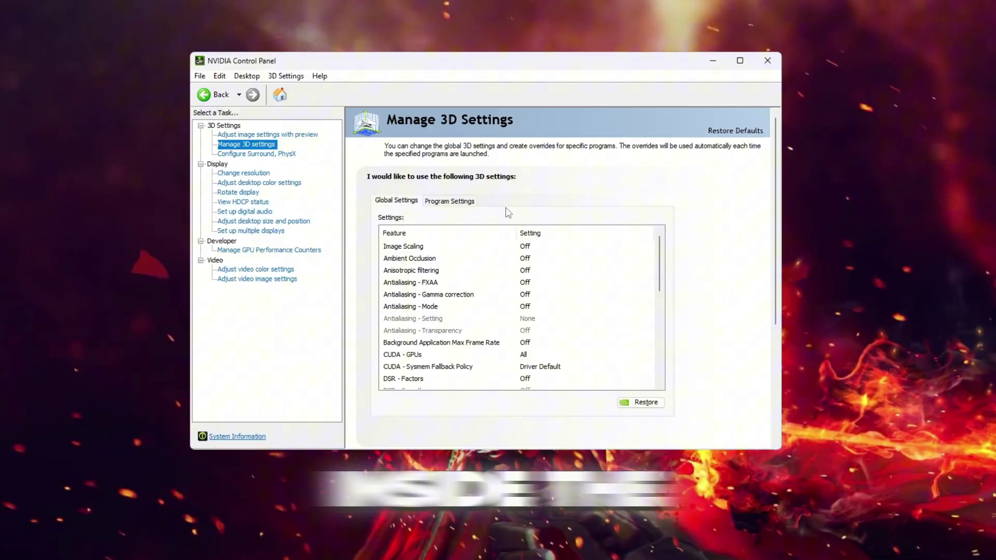
Apply 'Use my preference emphasizing' Performance in image settings, then return to global 3D settings.
click(298, 135)
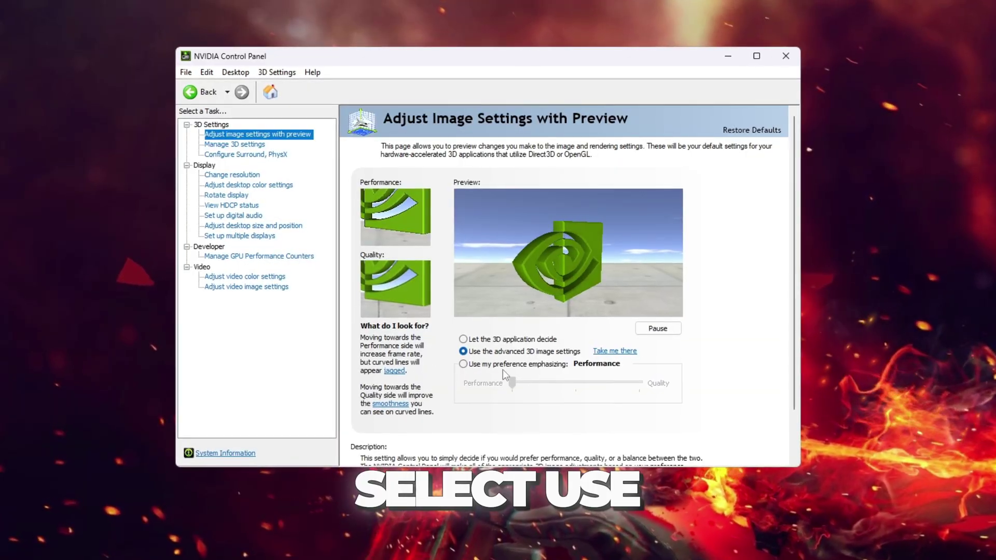
click(463, 367)
mouse_move(513, 385)
mouse_down()
mouse_move(577, 385)
mouse_move(517, 394)
mouse_up()
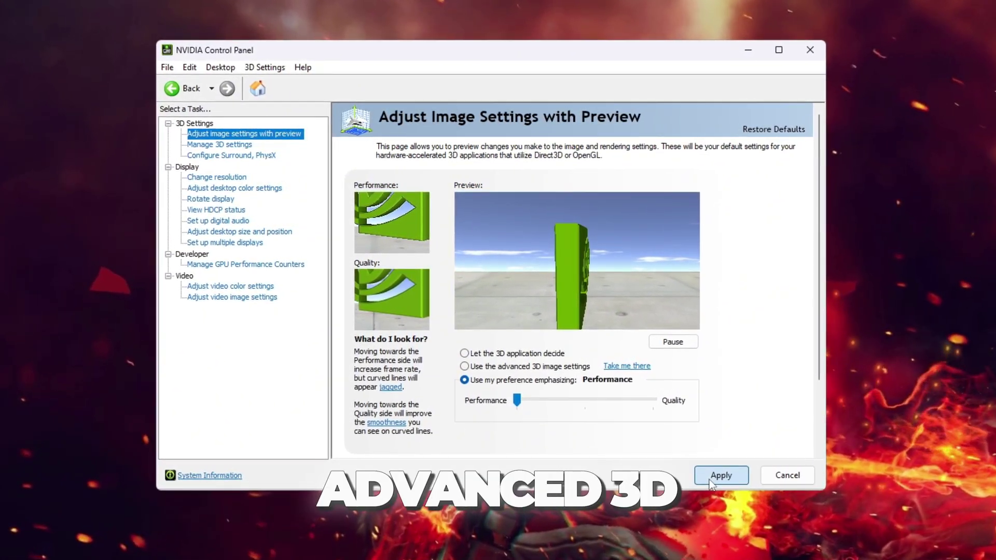
click(708, 475)
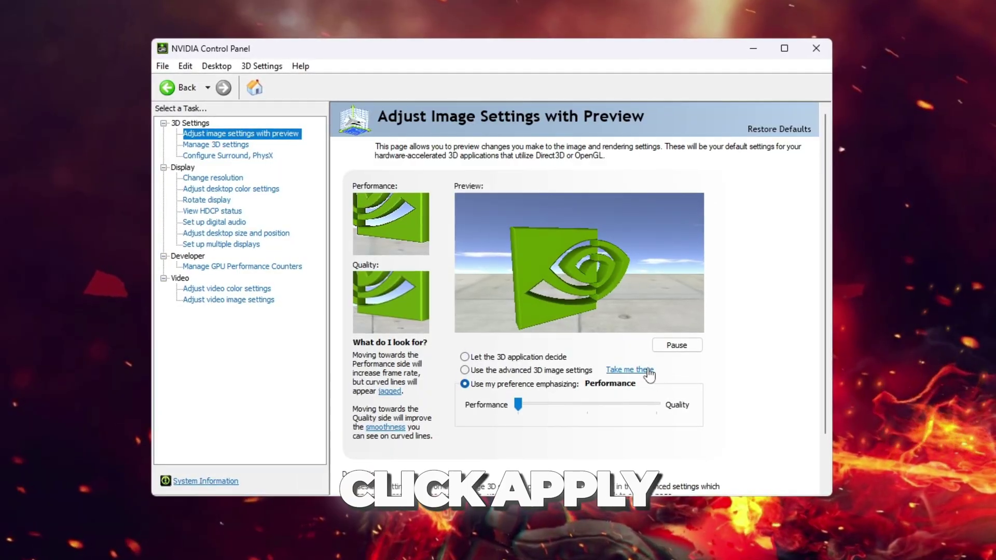
click(643, 372)
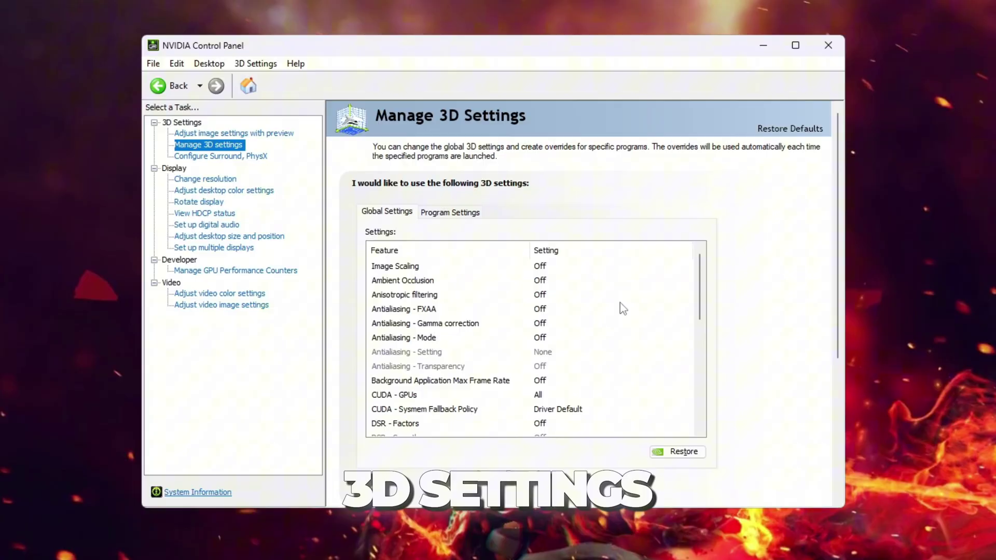
Keep Image Scaling set to Off in the global 3D settings.
scroll(634, 315, down, 4)
scroll(611, 329, up, 3)
scroll(610, 329, up, 2)
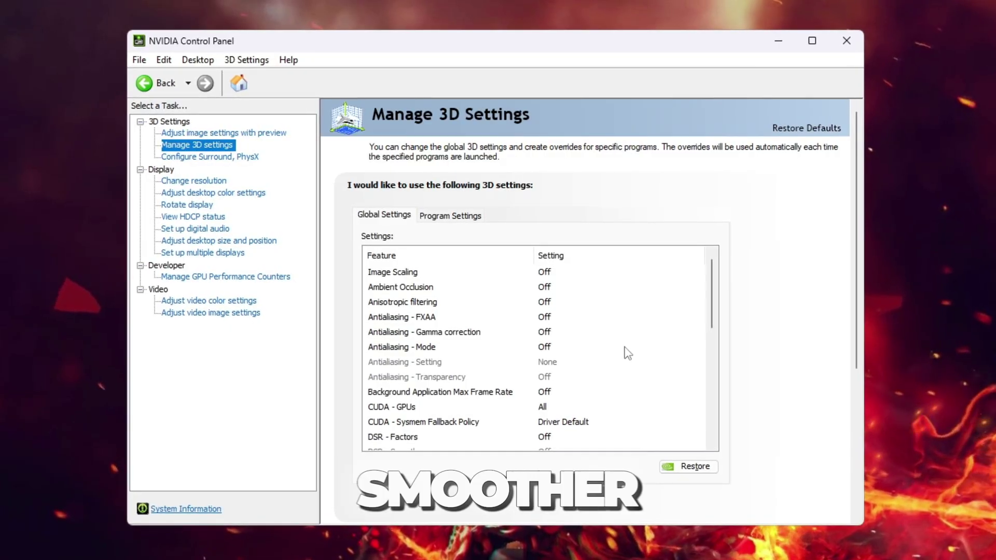
click(620, 272)
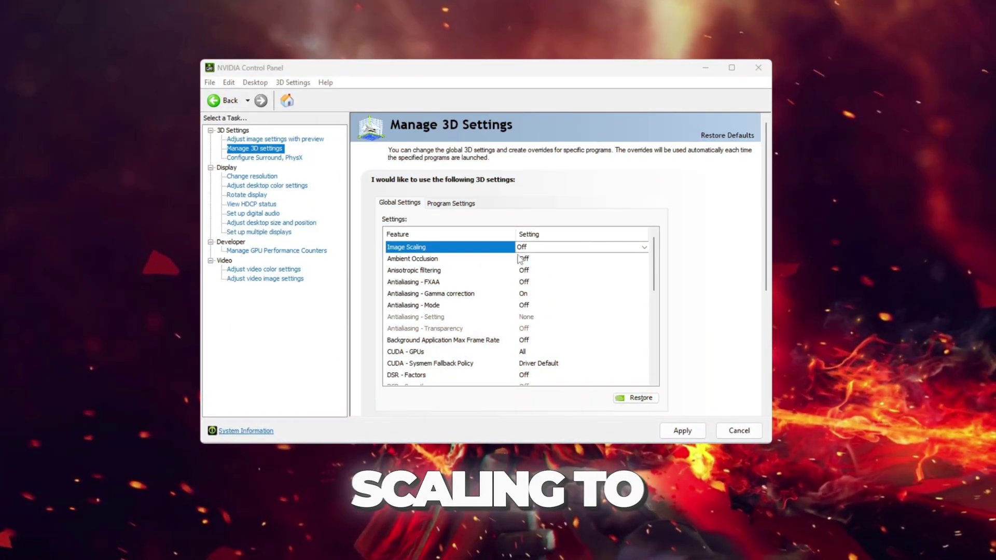
click(685, 278)
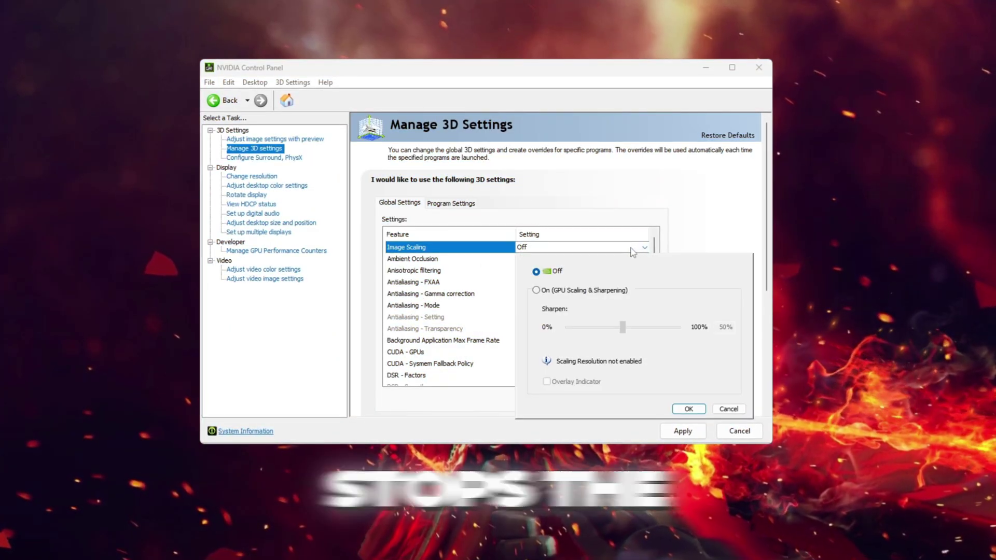
click(633, 252)
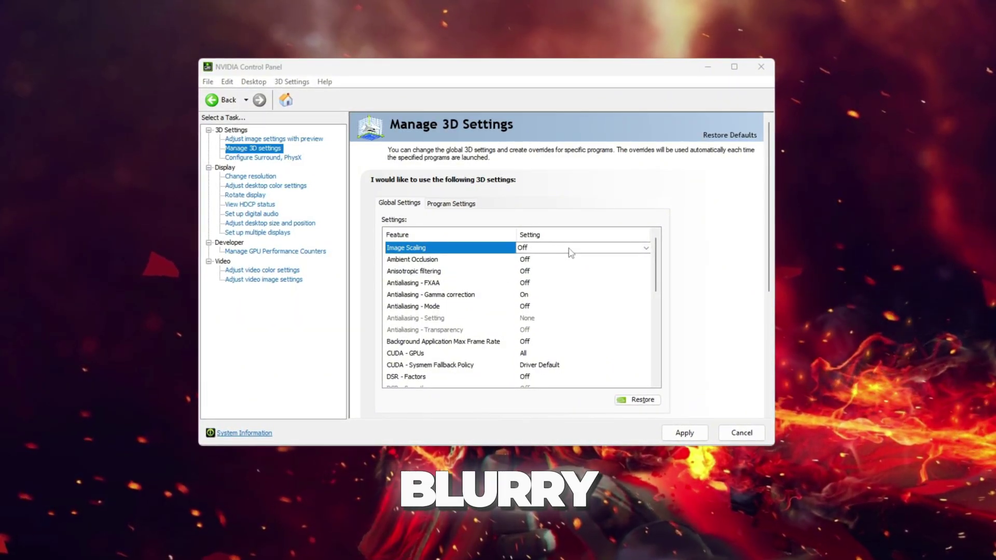
Leave Ambient Occlusion Off and set Anisotropic filtering to Off.
click(535, 260)
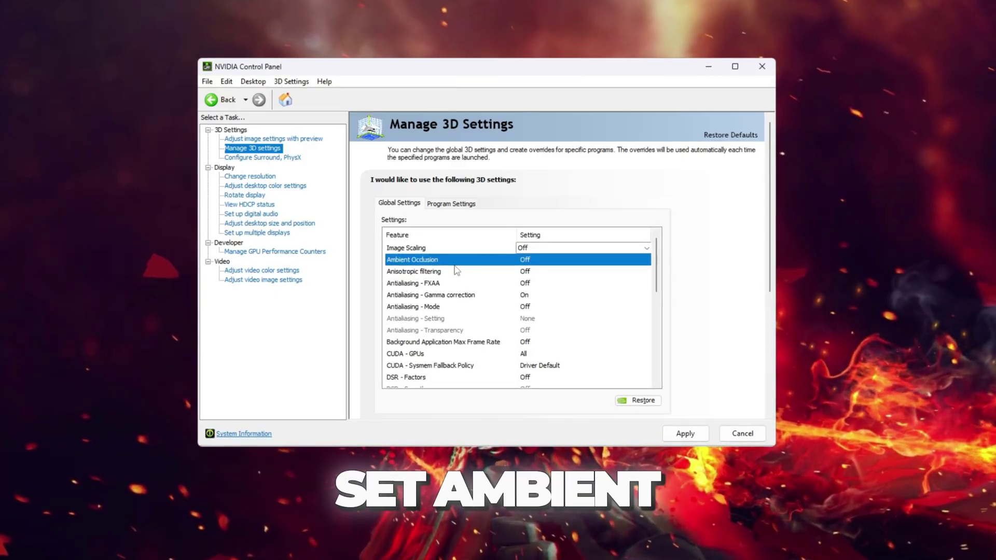
click(536, 263)
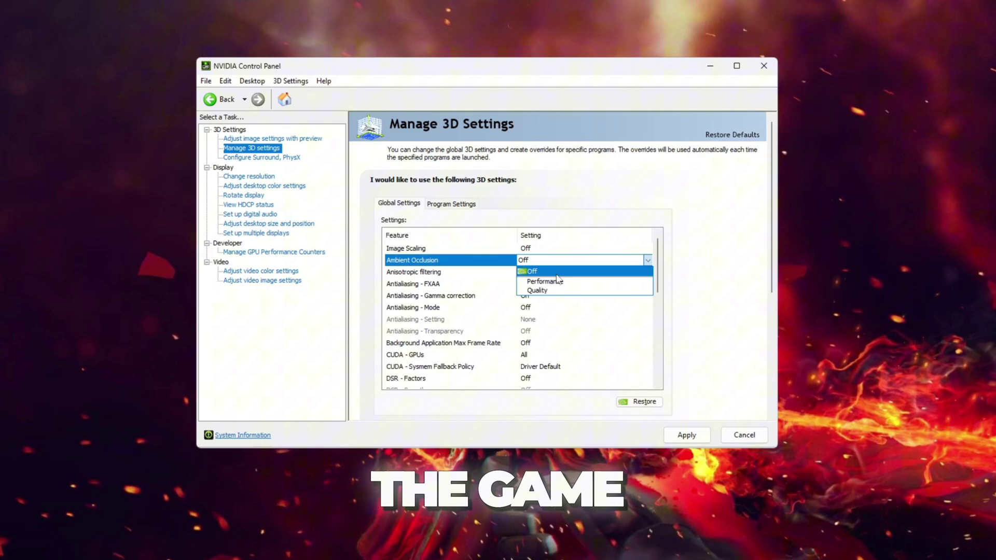
key(Escape)
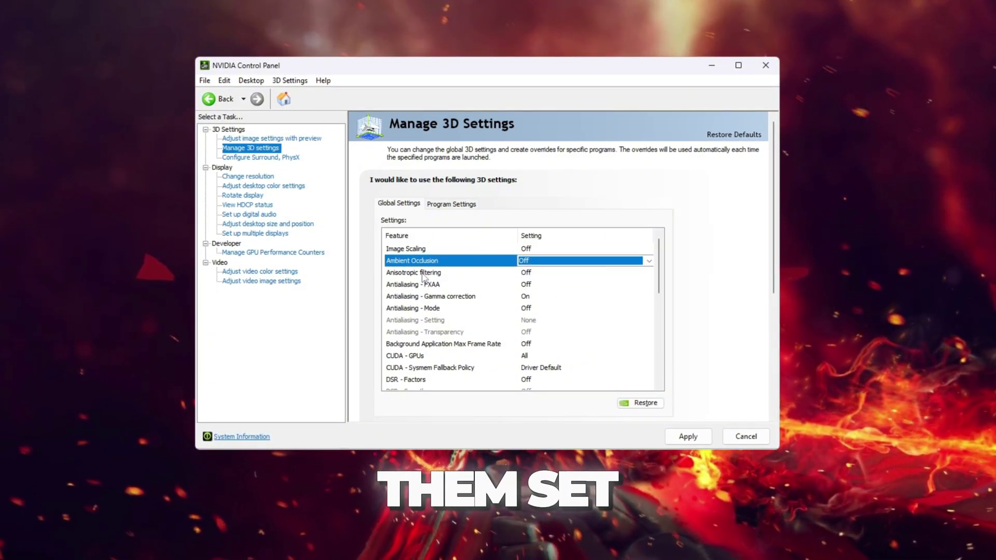
key(Down)
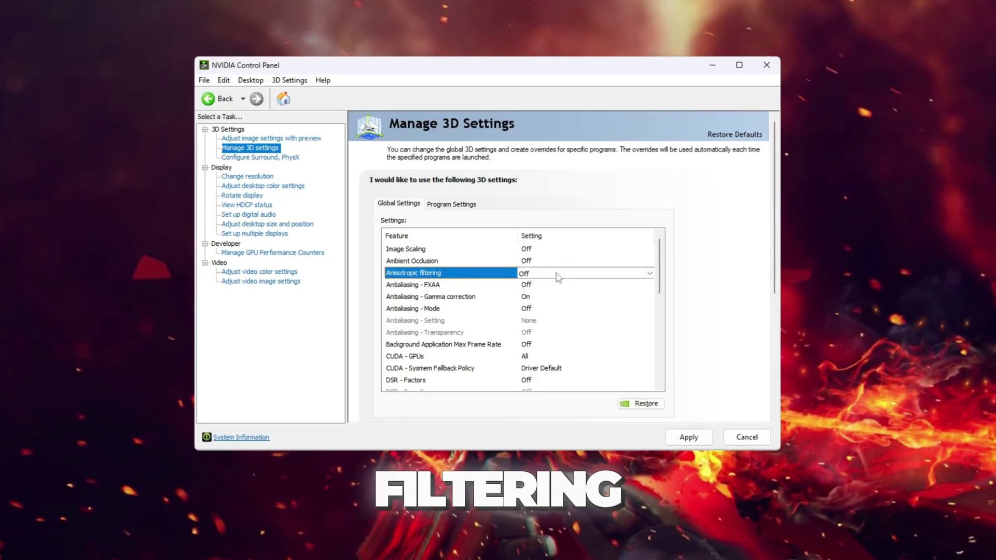
click(557, 275)
click(556, 295)
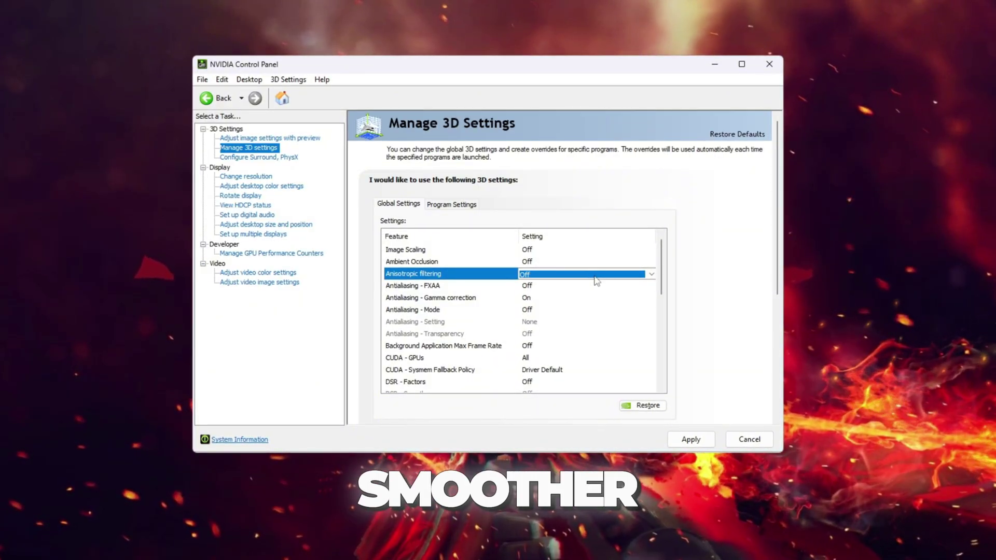
Set Antialiasing - FXAA and Antialiasing - Gamma correction both to Off.
click(426, 287)
click(540, 289)
click(591, 304)
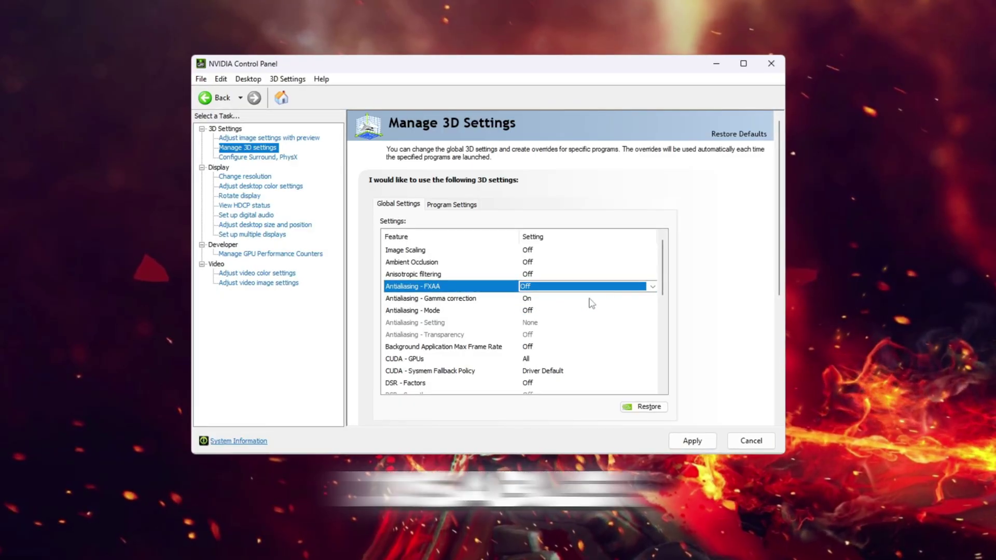
click(542, 300)
click(540, 299)
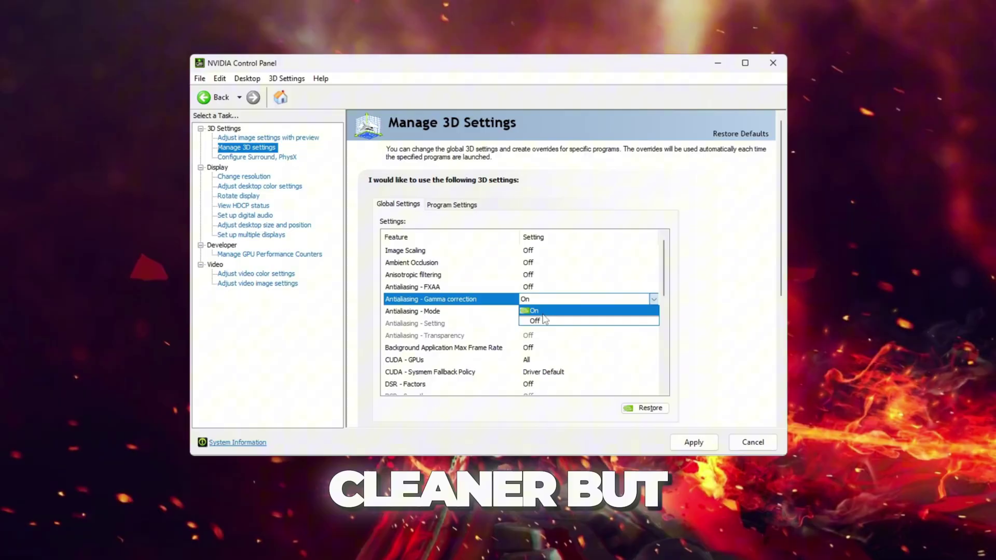
click(543, 320)
Keep Background Application Max Frame Rate Off.
scroll(443, 311, down, 1)
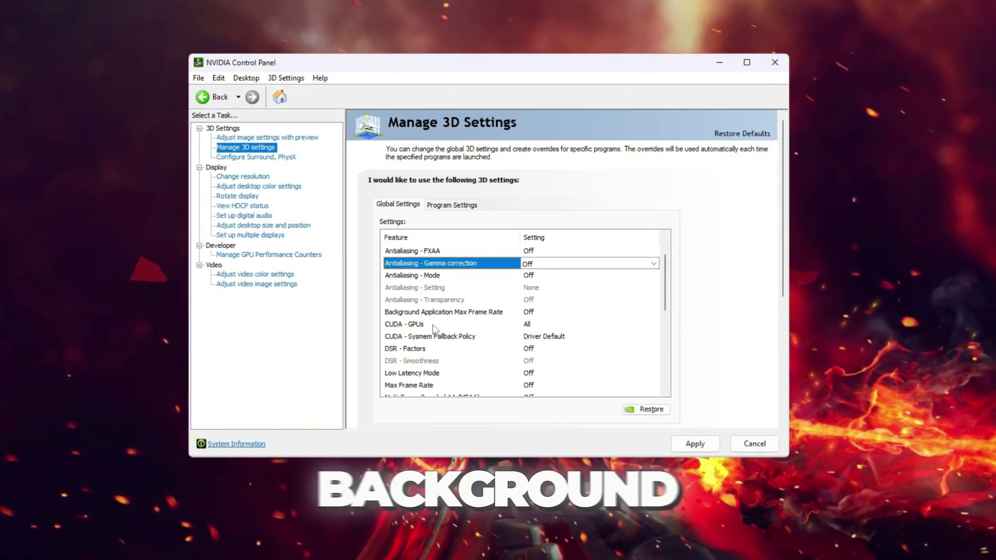
click(436, 313)
click(565, 314)
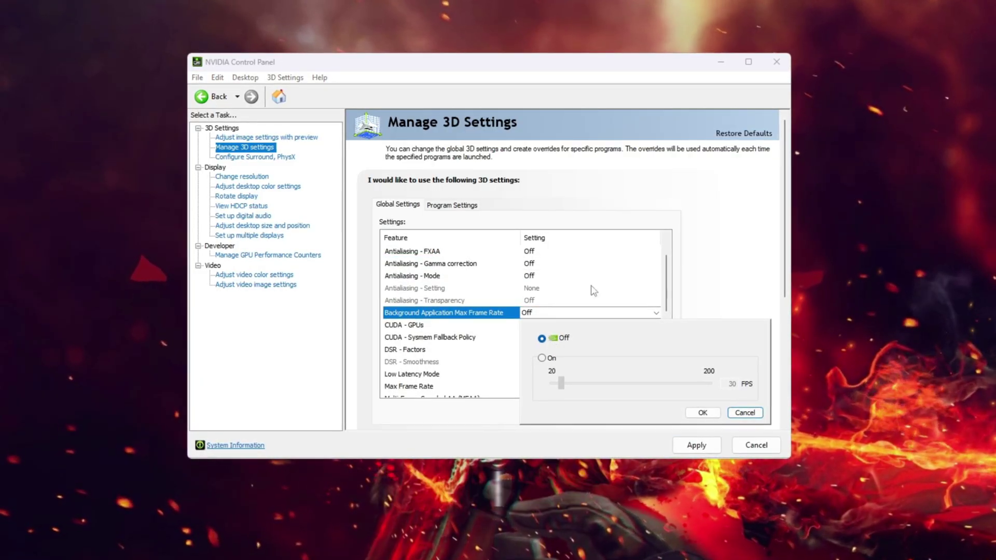
click(698, 415)
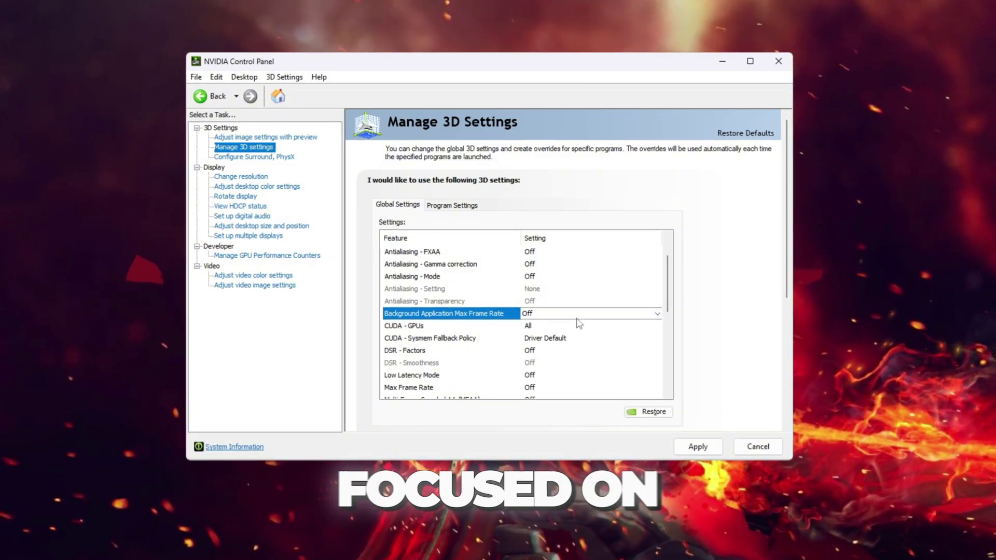
scroll(482, 344, down, 2)
scroll(482, 344, up, 1)
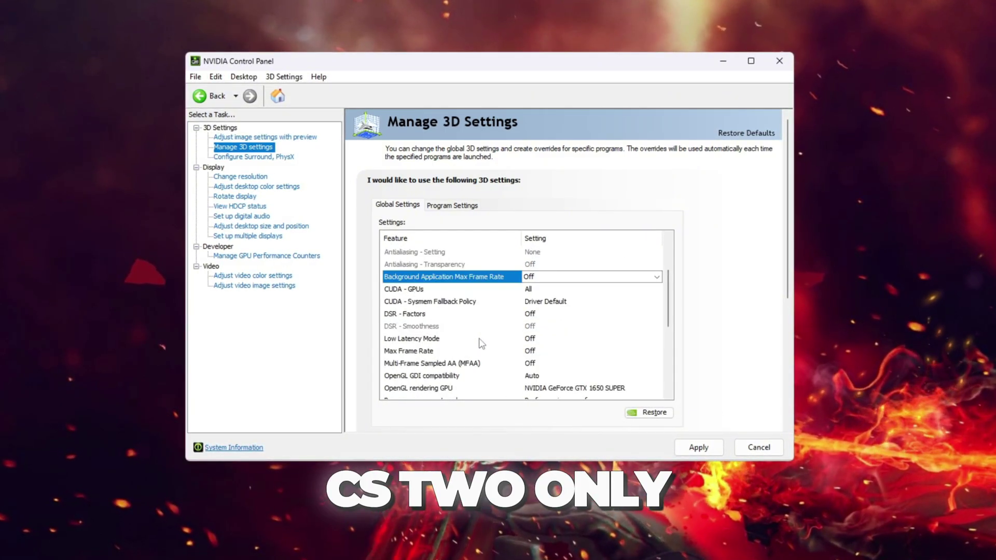
Confirm CUDA - GPUs is set to All.
click(561, 295)
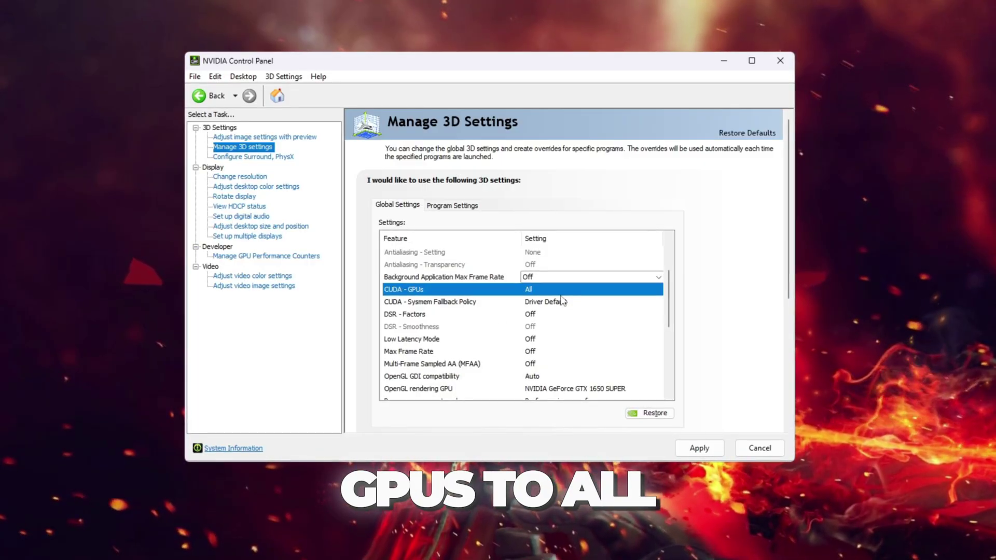
click(561, 293)
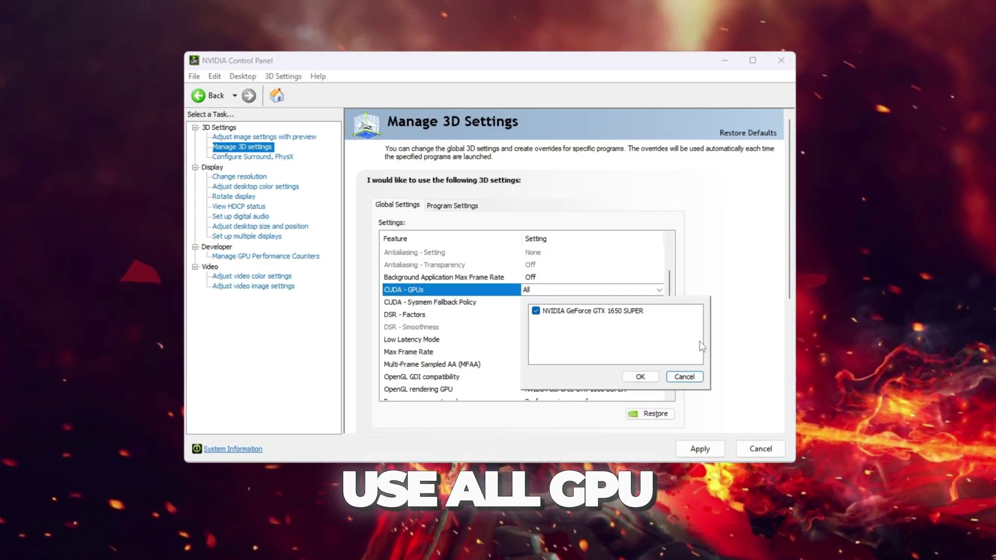
click(601, 291)
click(601, 293)
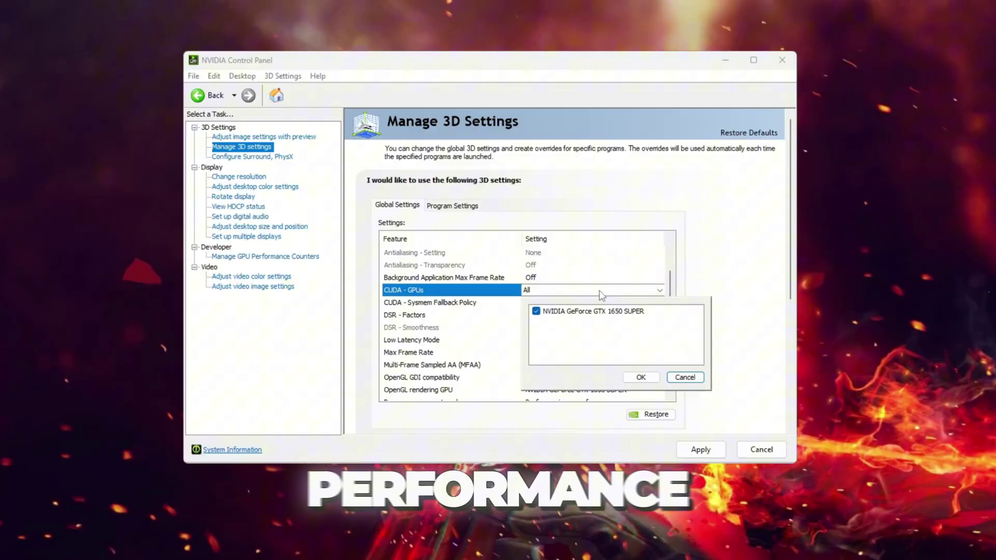
click(566, 278)
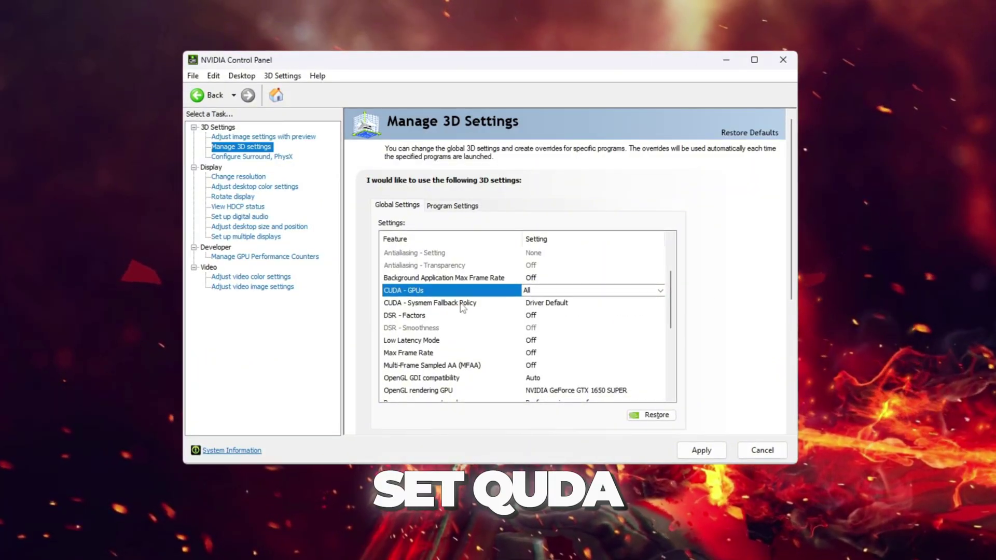
Keep CUDA - Sysmem Fallback Policy at Driver Default and DSR - Factors Off.
click(463, 306)
click(535, 307)
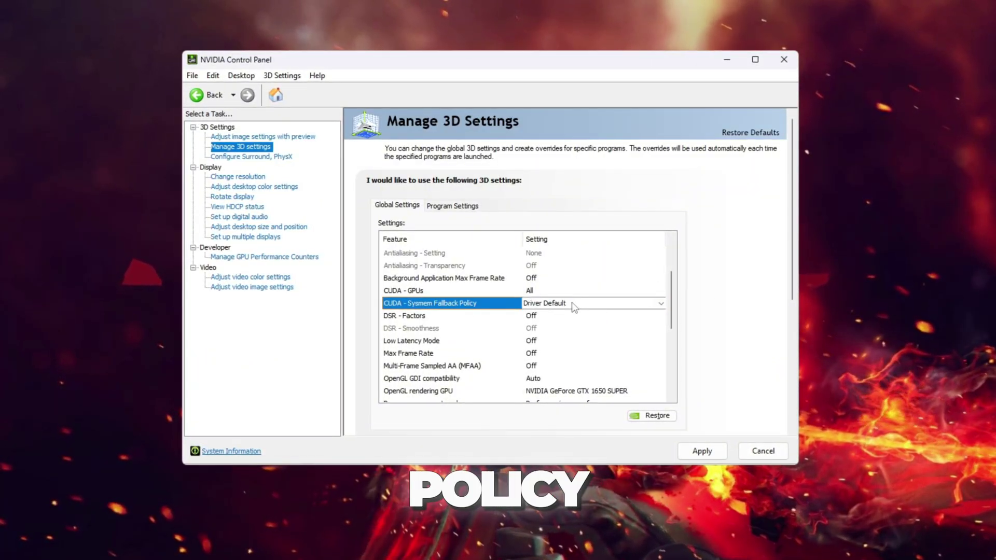
click(574, 304)
click(588, 316)
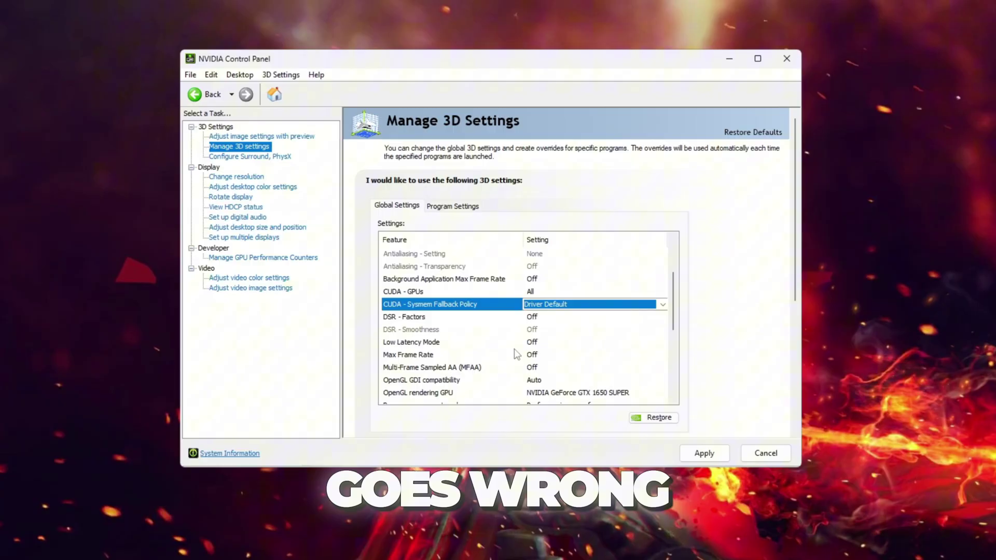
click(400, 322)
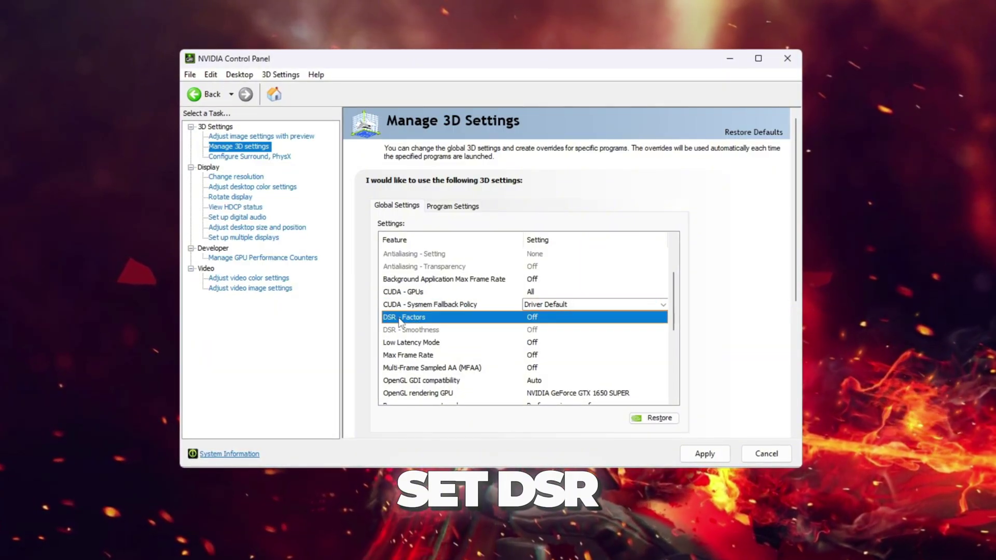
click(559, 319)
click(558, 318)
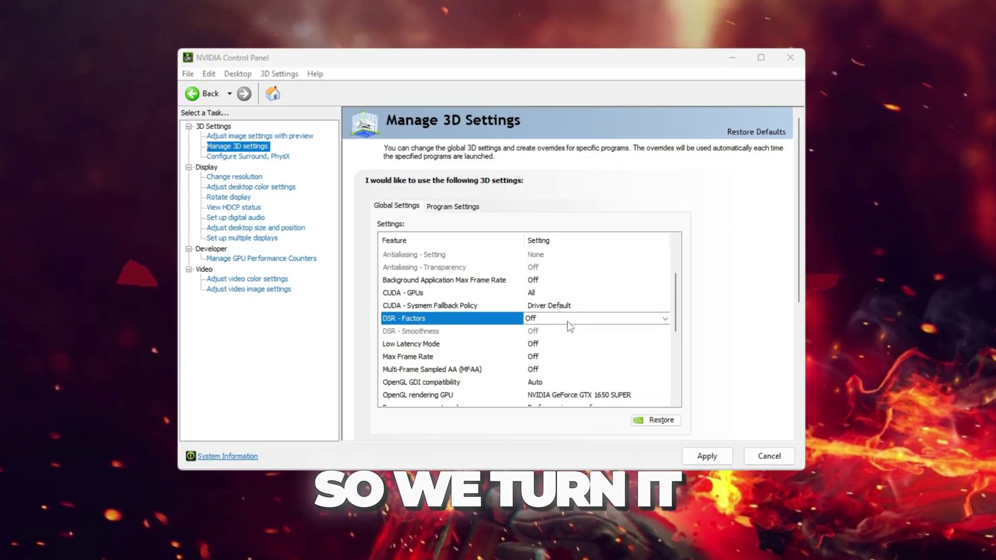
scroll(431, 317, down, 2)
Set Low Latency Mode to On.
scroll(419, 324, up, 1)
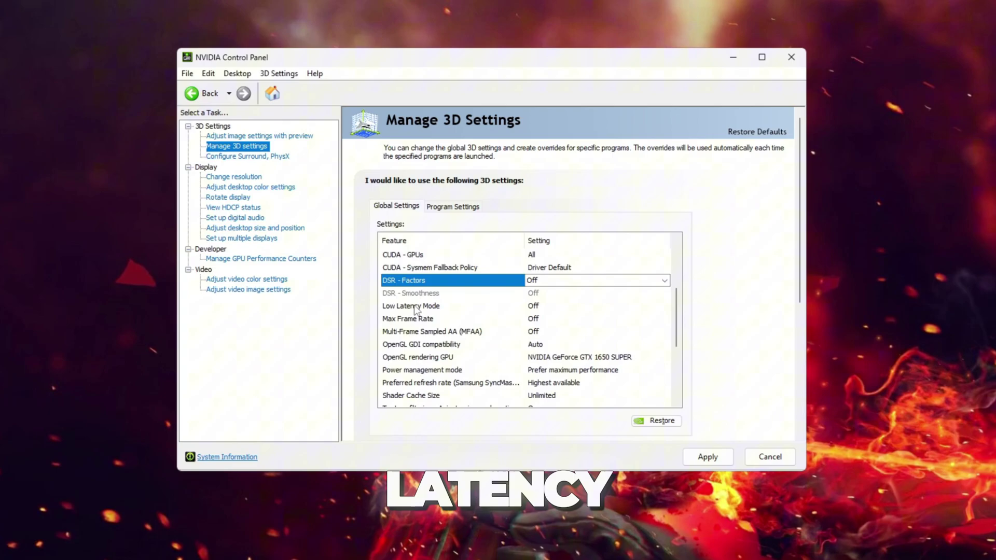
click(546, 309)
click(545, 310)
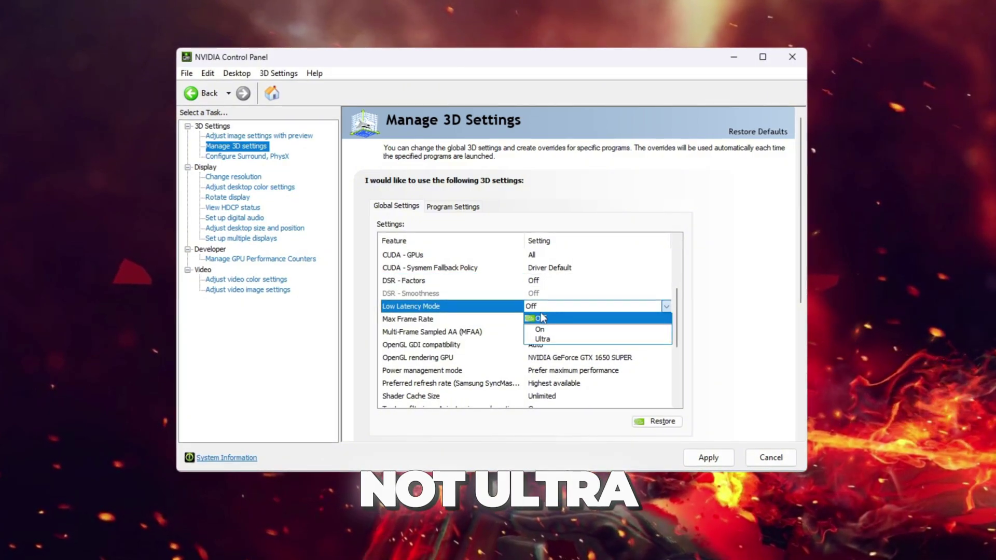
click(539, 331)
scroll(496, 250, up, 3)
scroll(496, 259, down, 4)
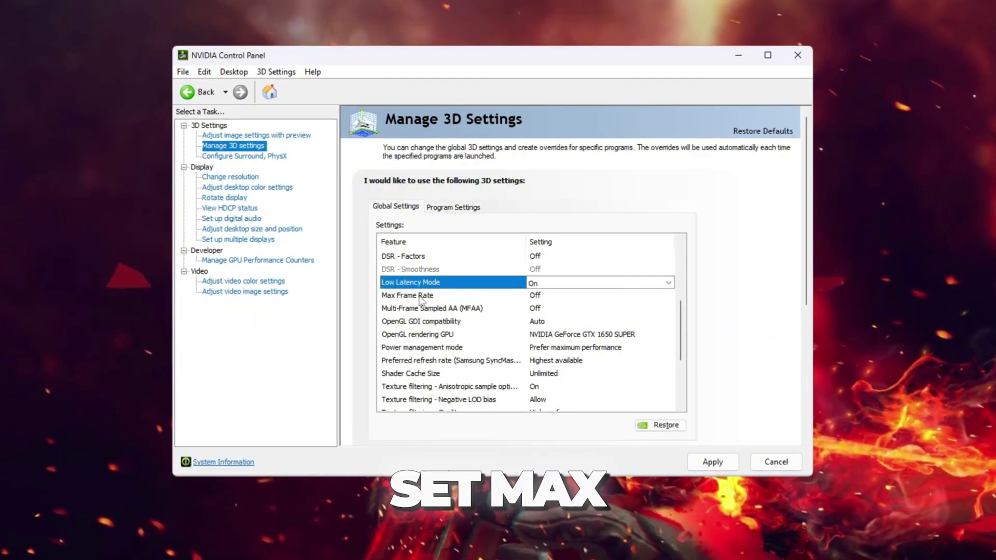
Keep Max Frame Rate and Multi-Frame Sampled AA (MFAA) both Off.
click(639, 300)
click(669, 296)
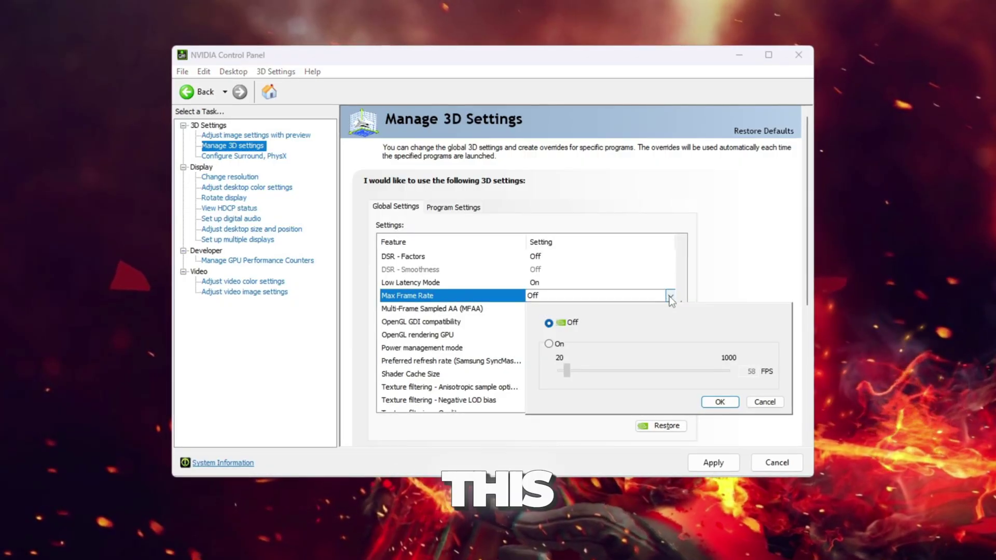
click(670, 296)
click(670, 296)
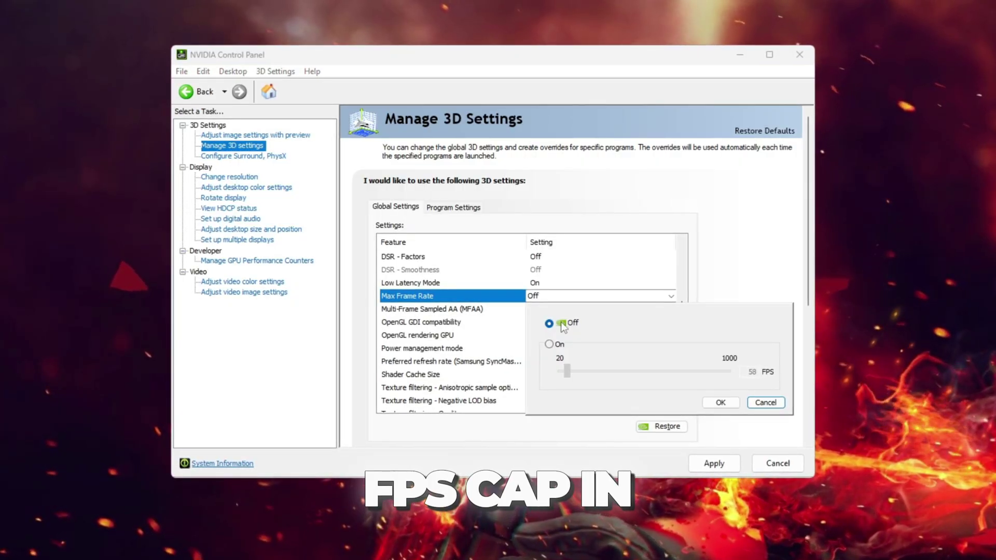
click(717, 403)
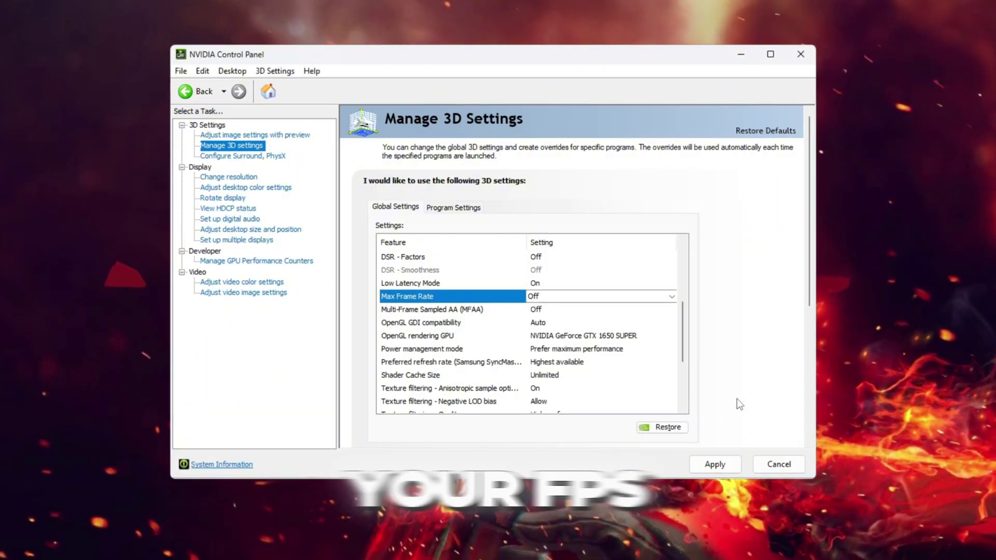
click(460, 311)
click(583, 311)
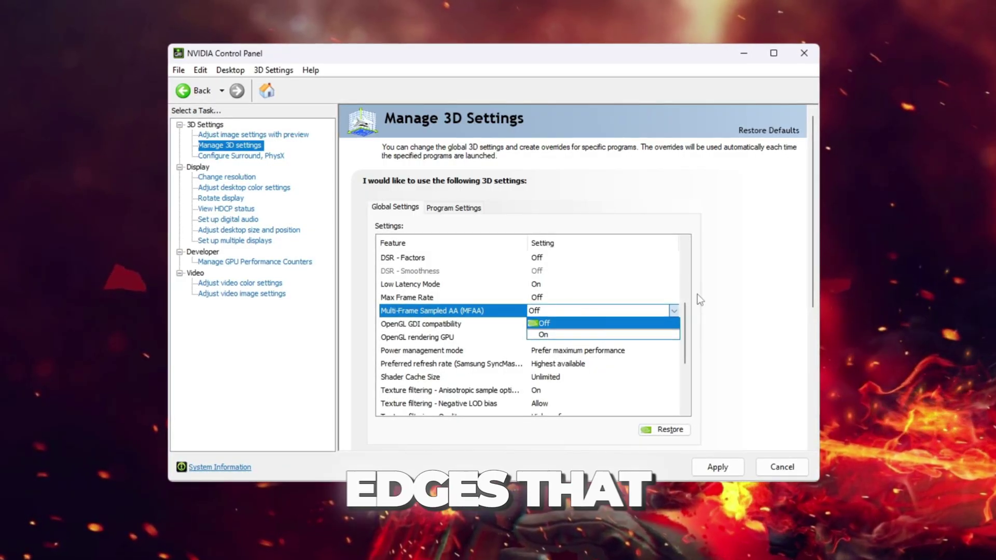
click(595, 324)
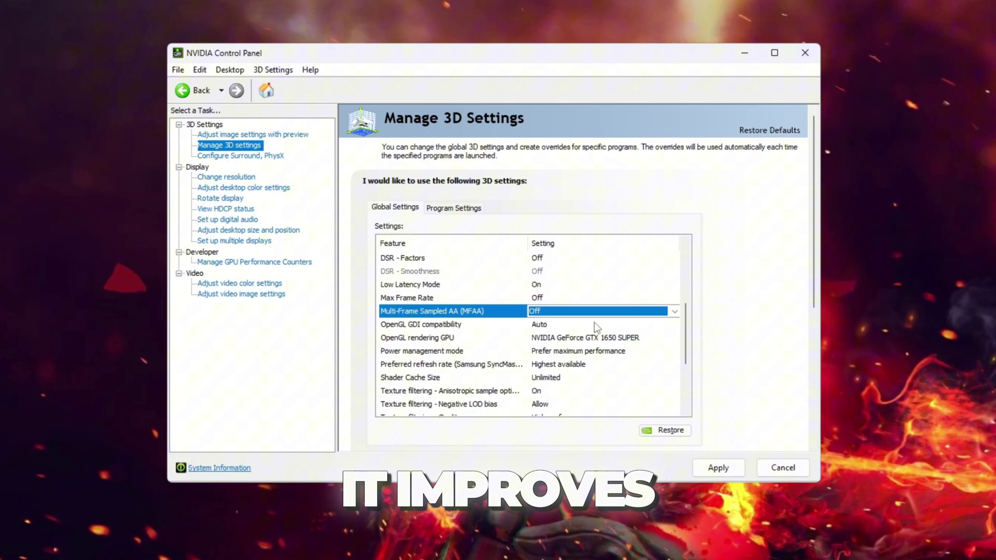
Keep OpenGL GDI compatibility on Auto and render OpenGL on the GTX 1650 SUPER.
click(404, 327)
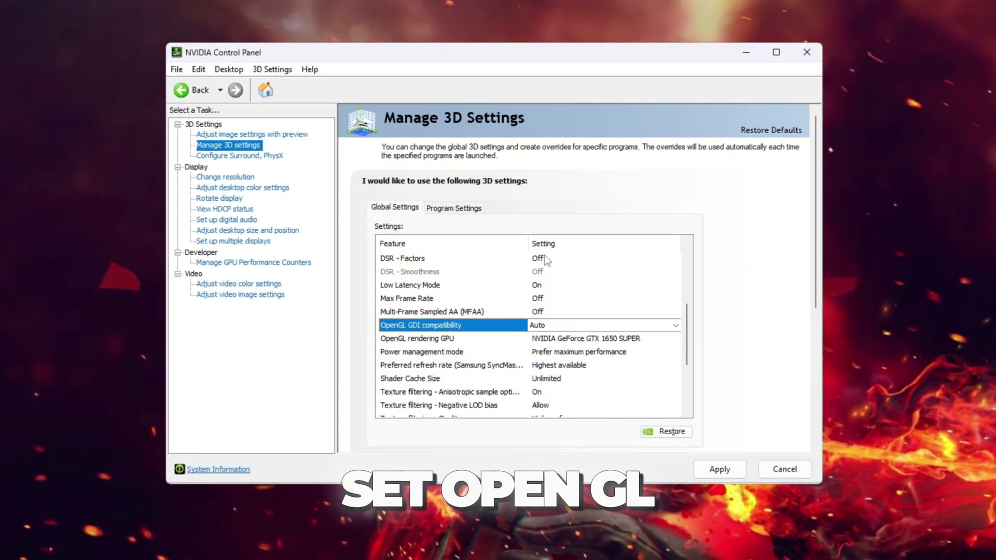
click(603, 327)
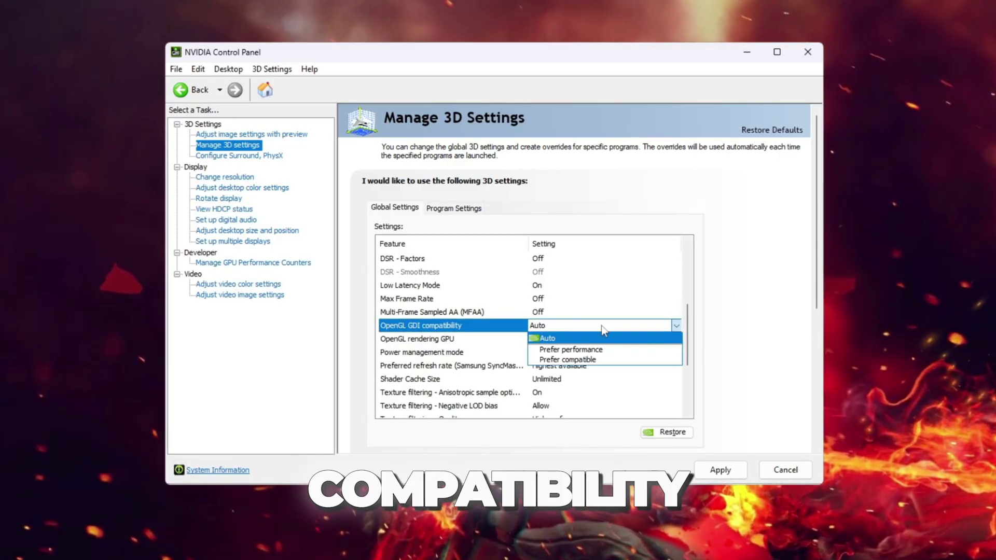
click(591, 338)
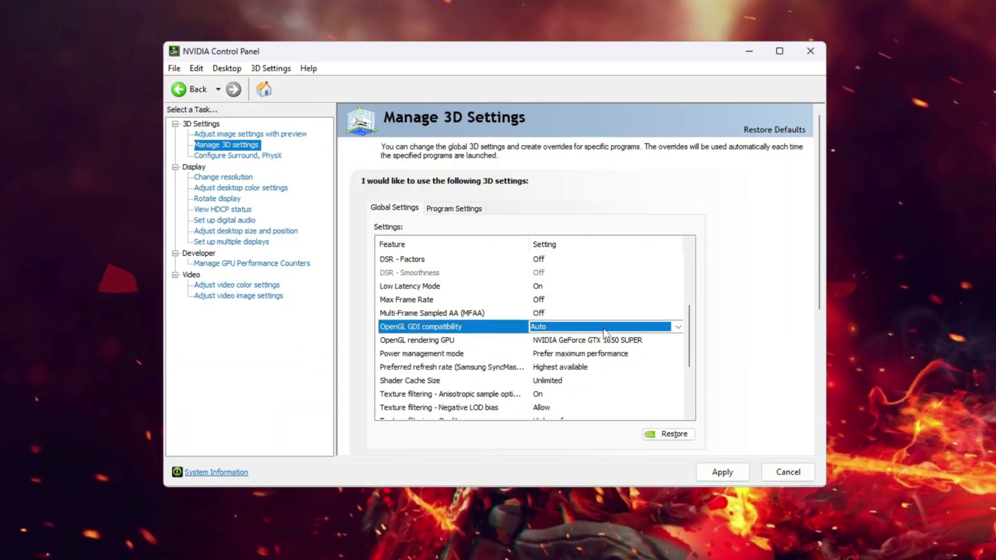
click(448, 341)
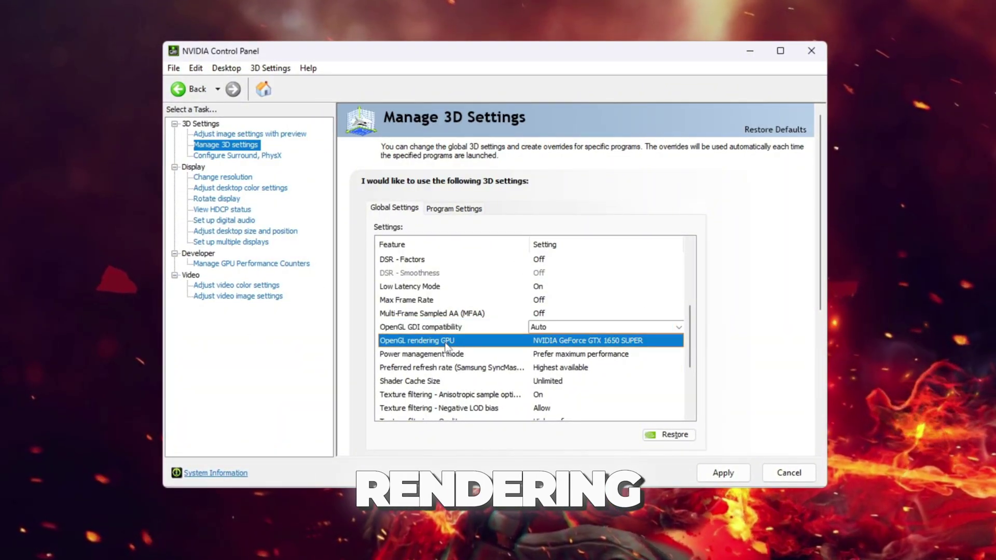
click(622, 342)
click(592, 365)
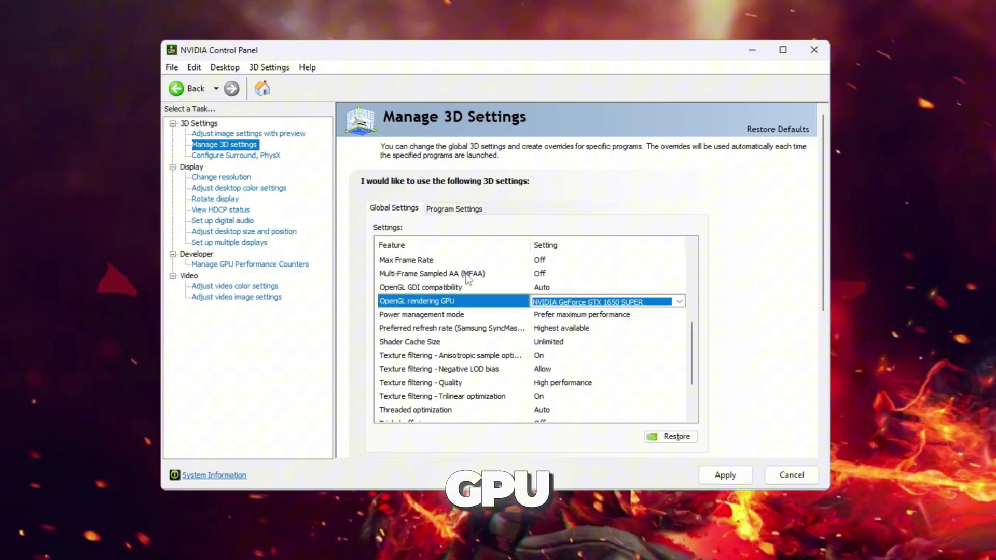
Set Power management mode to Prefer maximum performance; keep Preferred refresh rate at Highest available.
scroll(468, 279, down, 1)
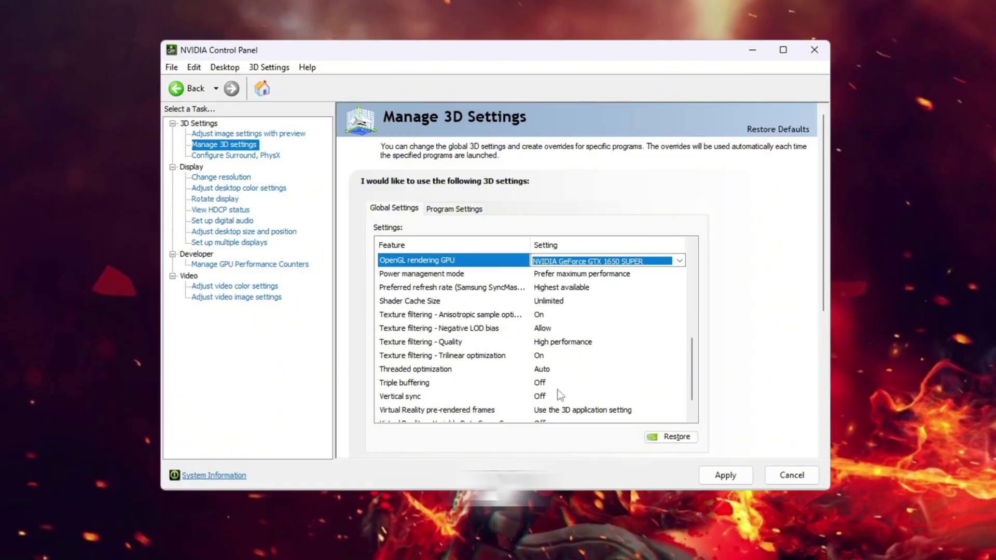
click(415, 275)
click(590, 276)
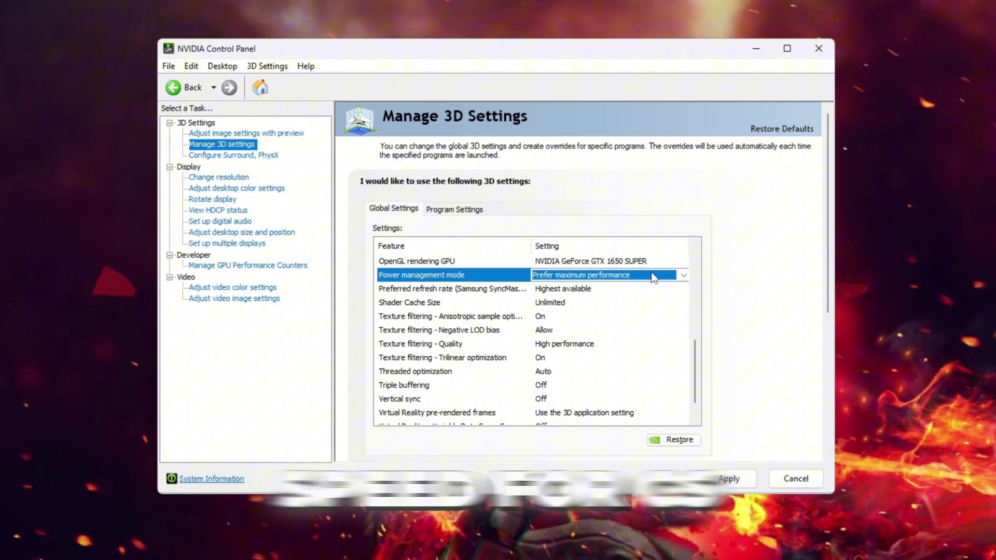
click(435, 291)
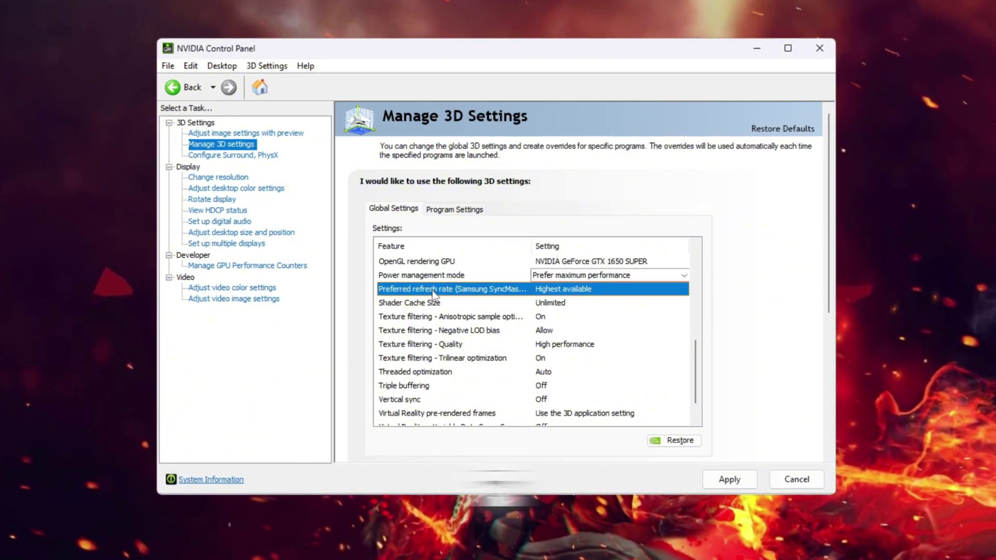
click(629, 291)
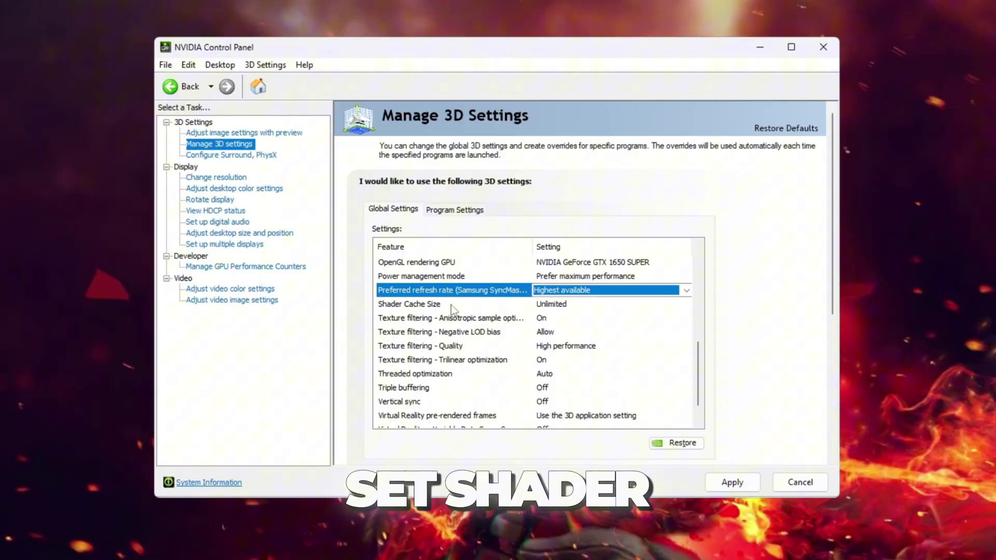
Set Shader Cache Size to Unlimited and turn anisotropic sample optimization On.
click(590, 306)
click(593, 310)
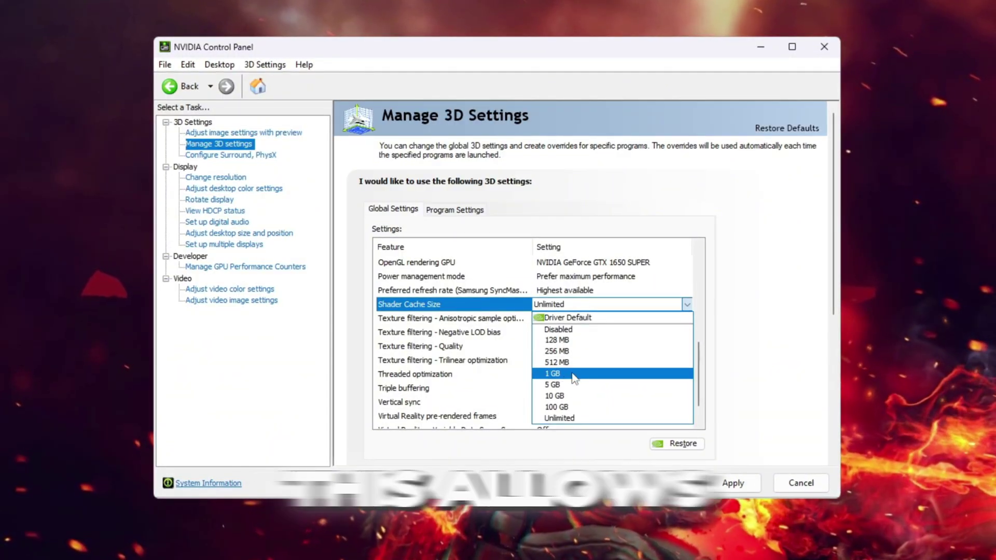
click(594, 420)
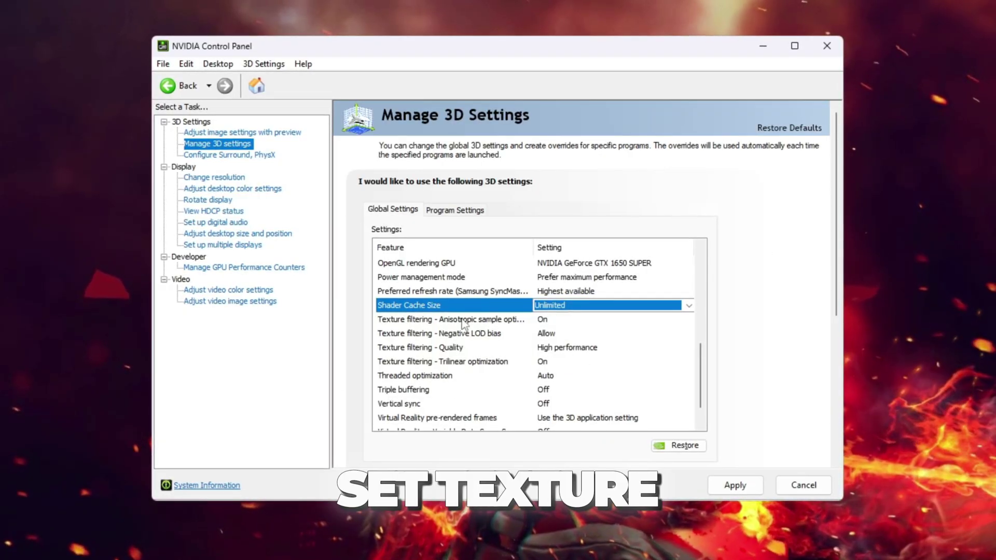
click(544, 320)
click(619, 322)
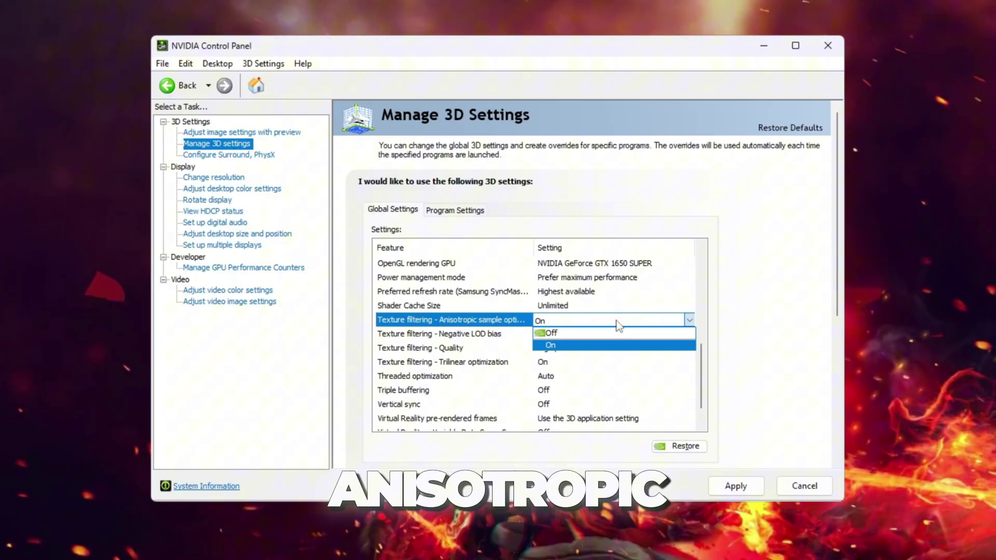
click(579, 347)
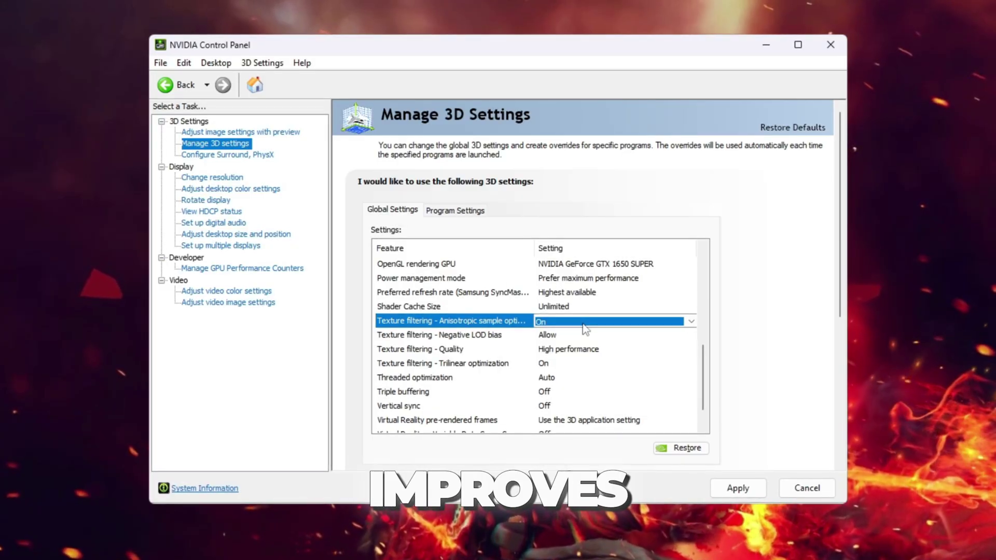
Leave Negative LOD bias at Allow and set Texture filtering - Quality to High performance.
click(446, 341)
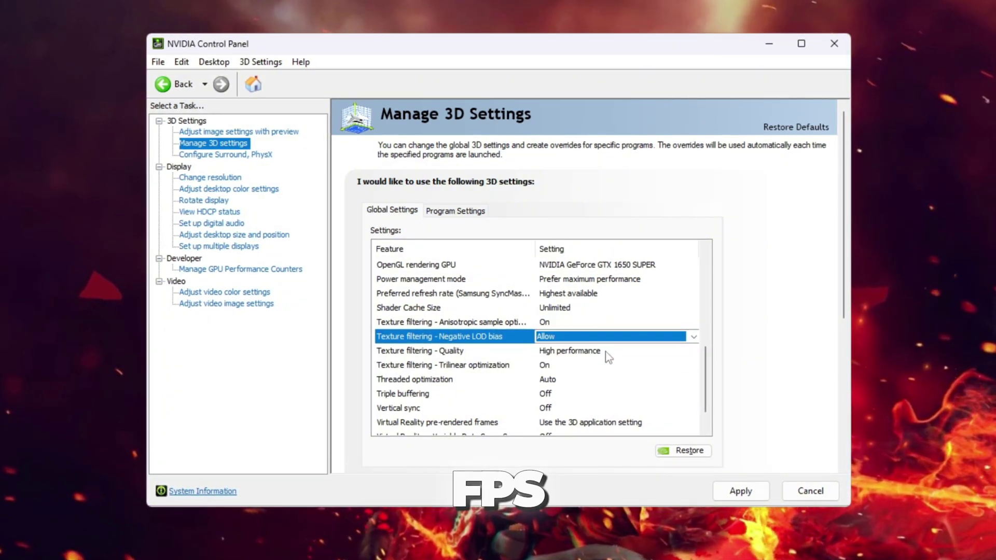
click(449, 354)
click(637, 357)
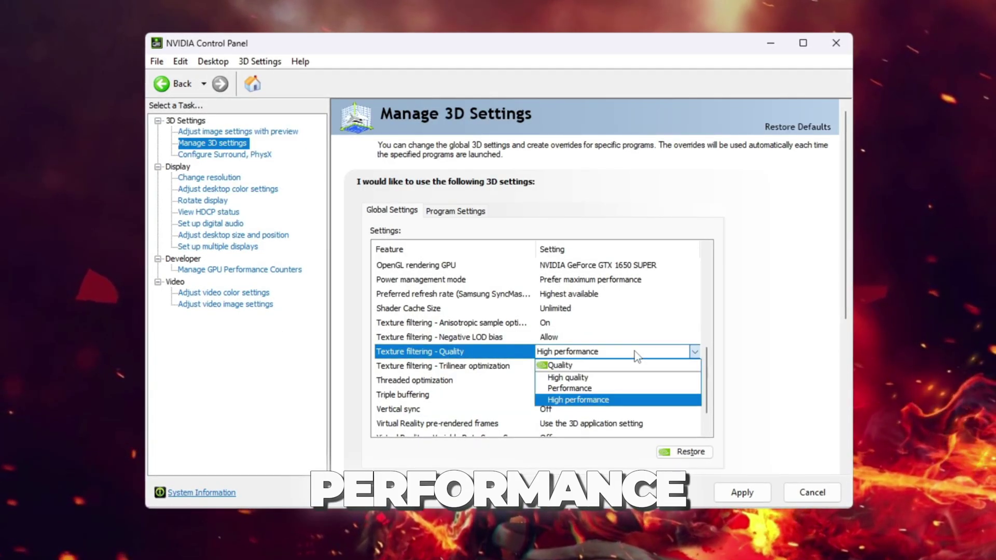
click(623, 401)
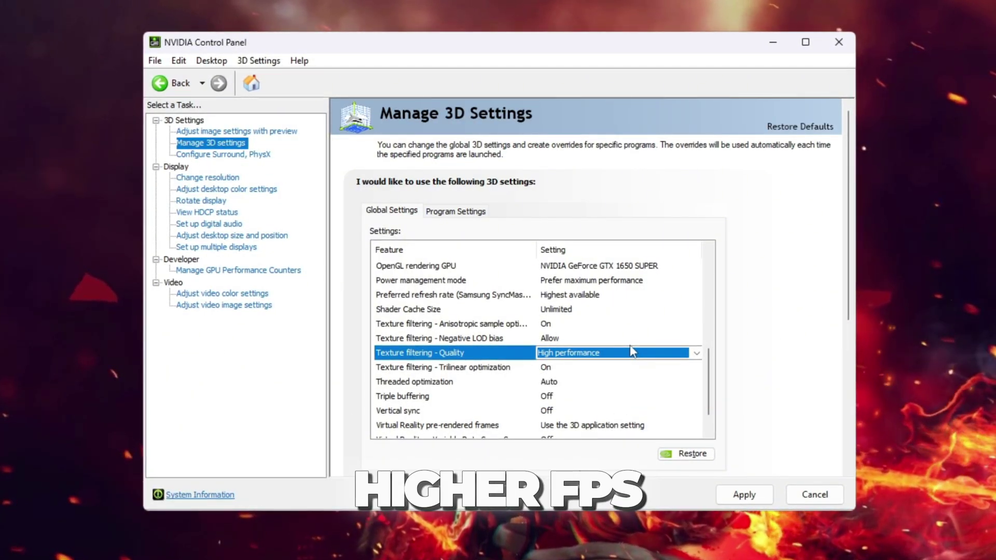
click(427, 369)
click(593, 369)
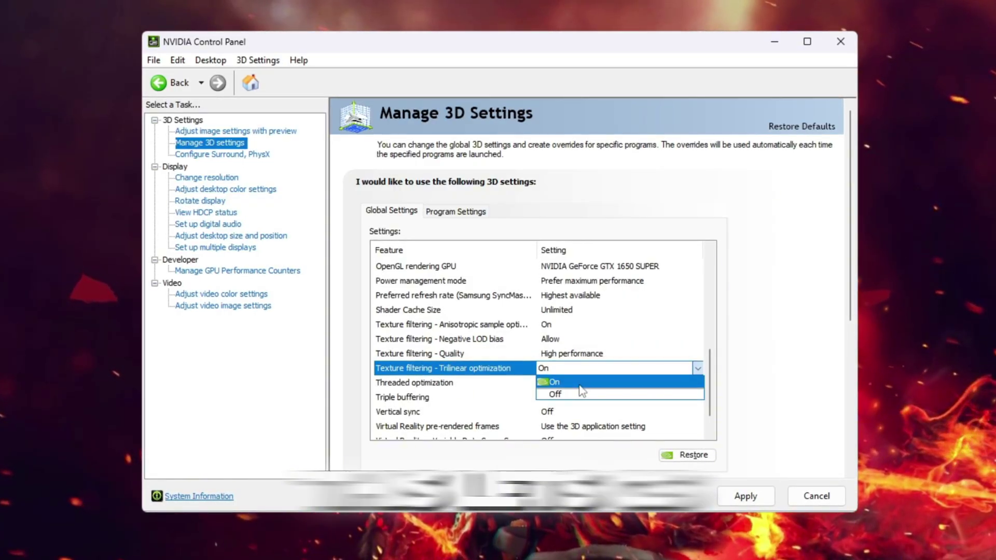
click(580, 384)
click(571, 383)
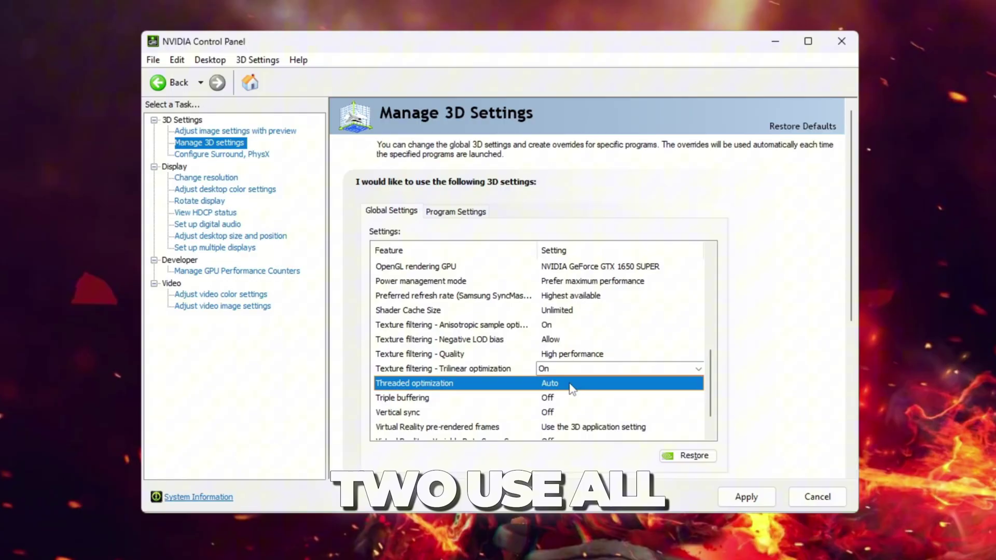
click(572, 384)
click(563, 398)
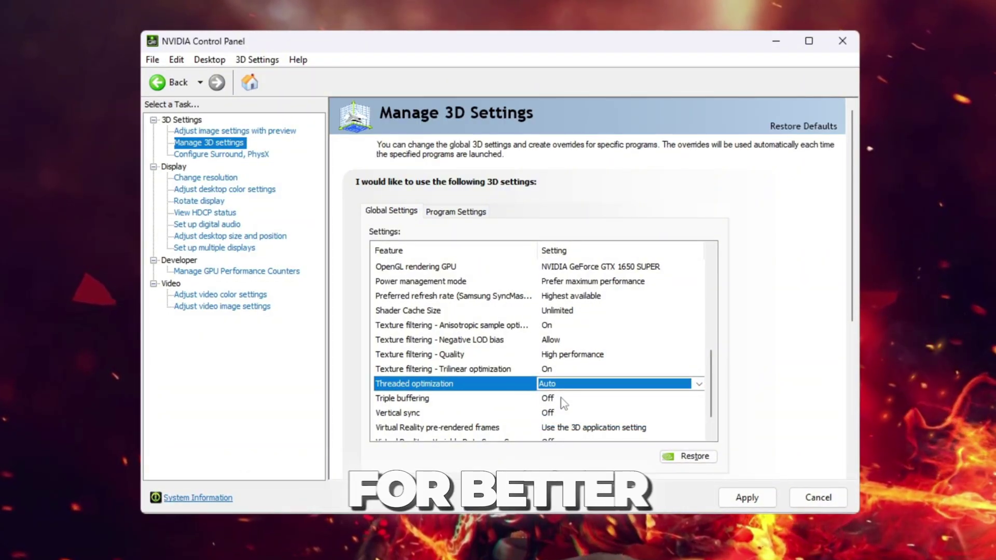
scroll(436, 319, down, 1)
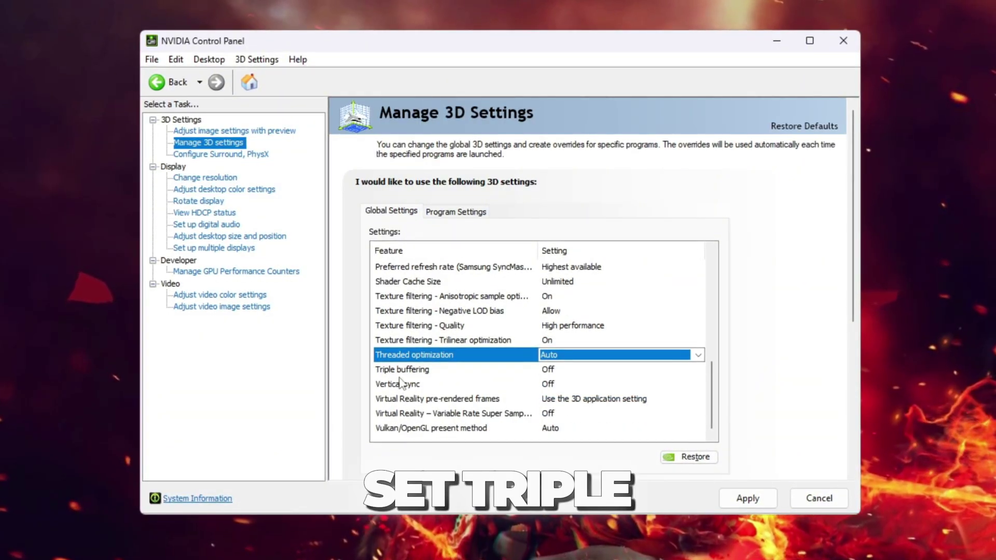
key(Down)
key(Down)
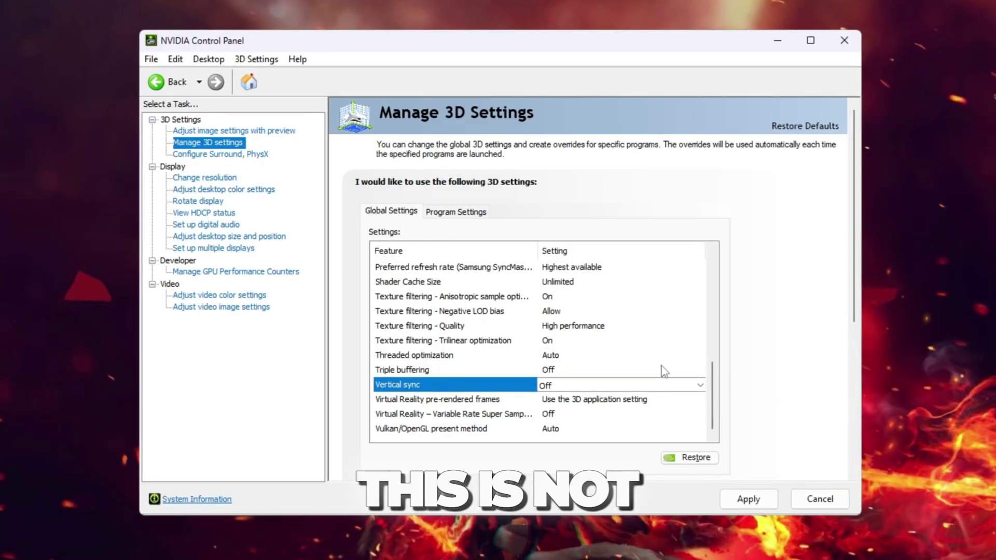
click(578, 371)
click(578, 372)
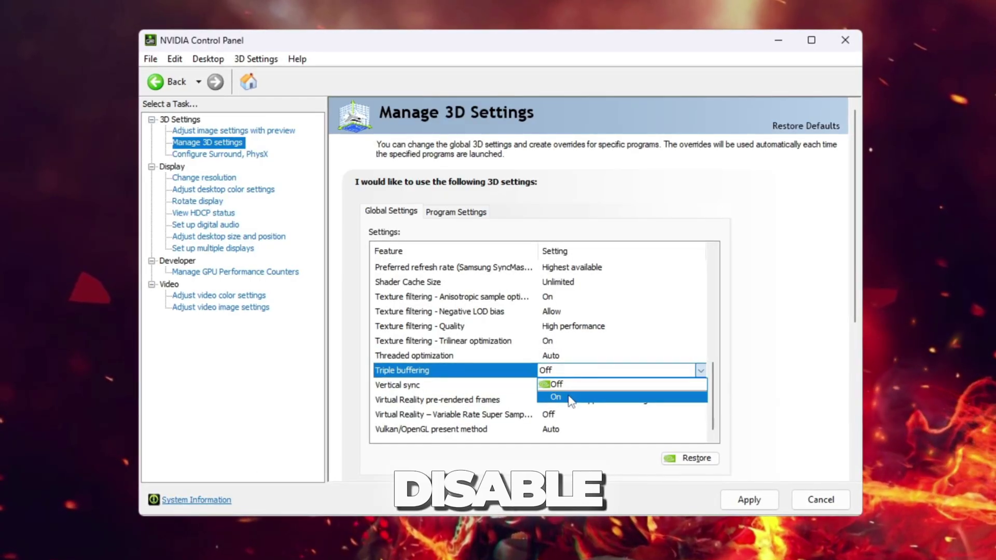
click(573, 385)
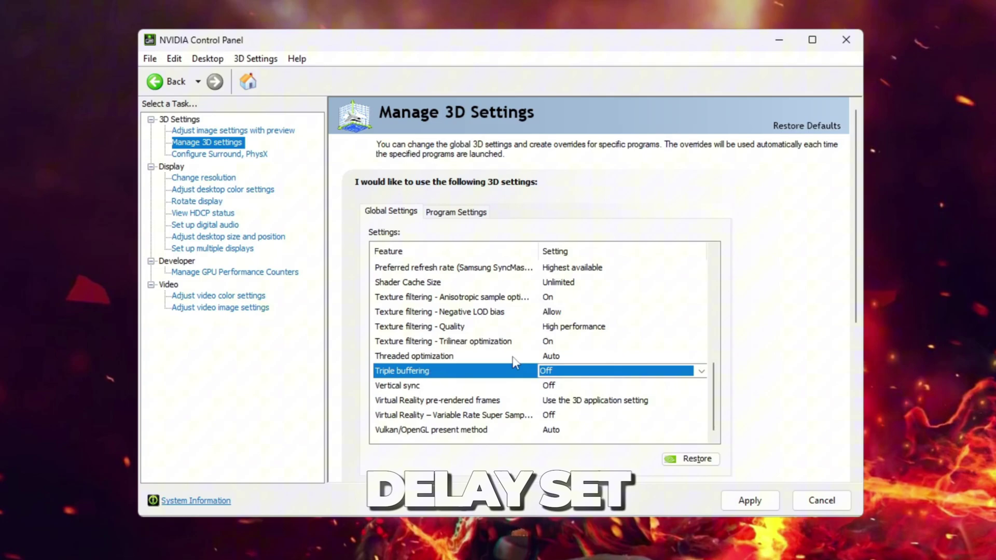
click(384, 393)
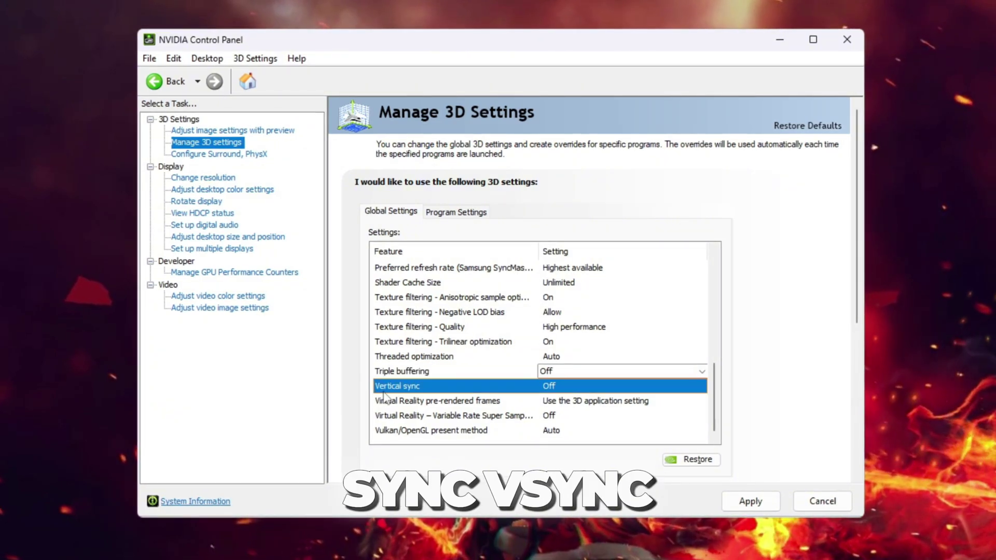
click(593, 387)
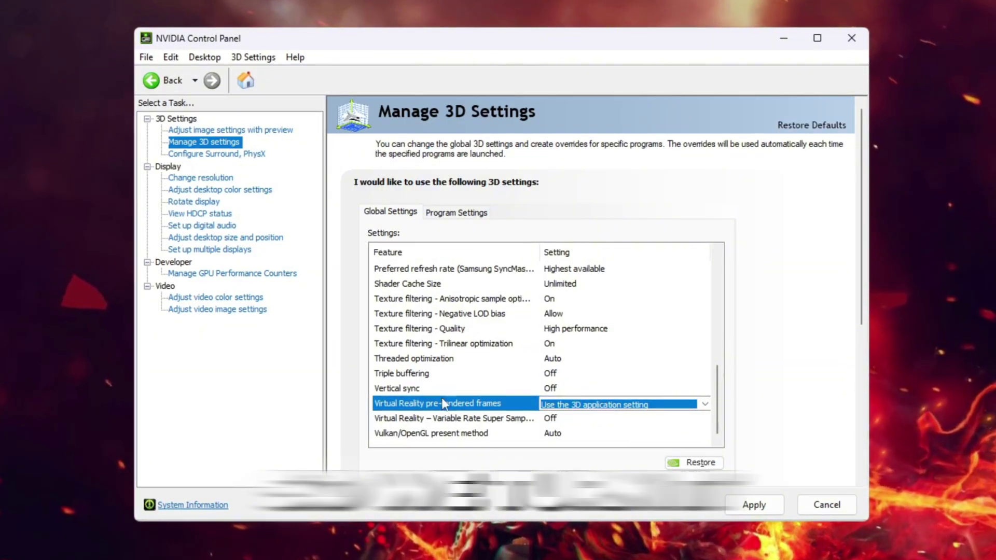
click(591, 419)
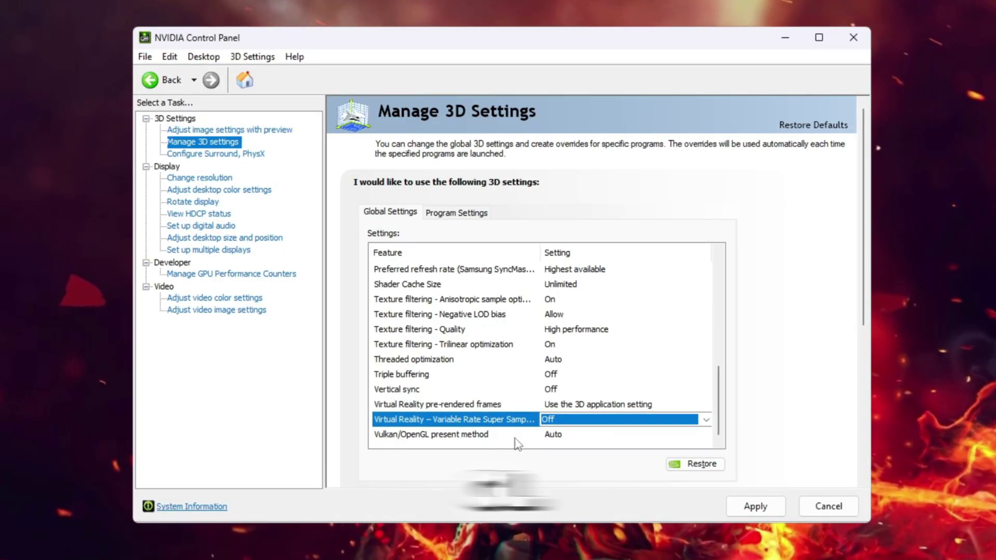
click(515, 437)
click(577, 435)
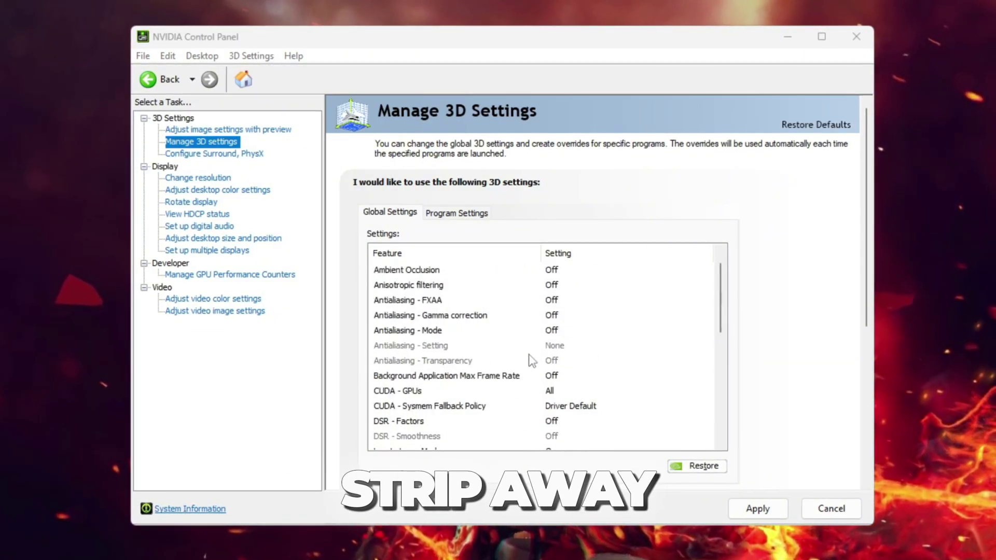
scroll(532, 361, up, 1)
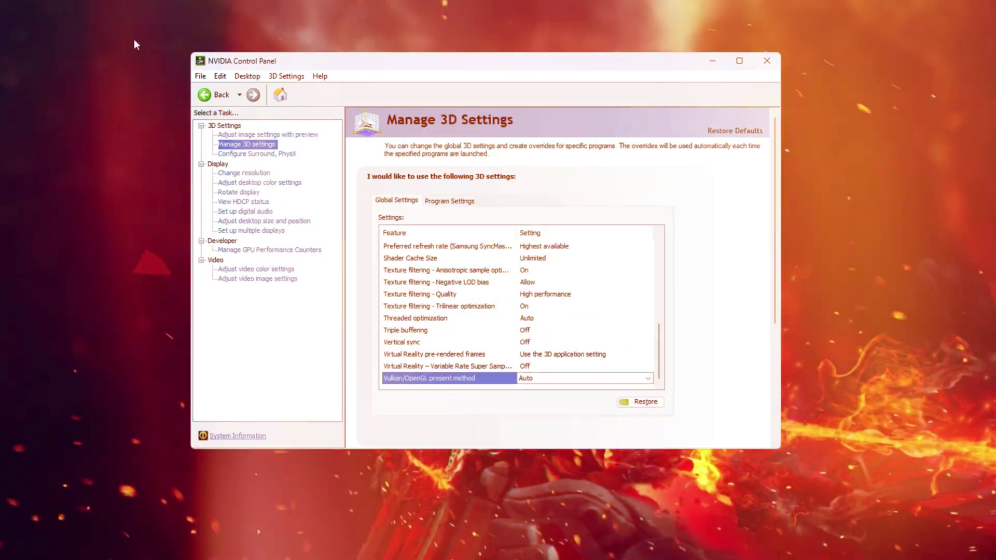
Open the Manage GPU Performance Counters page from the Desktop and Developer options.
click(207, 56)
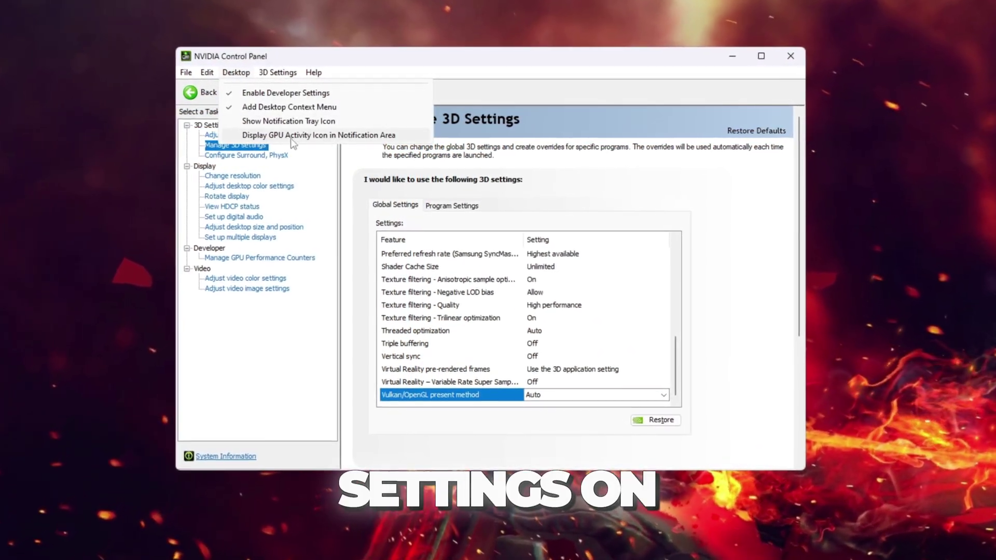
click(260, 258)
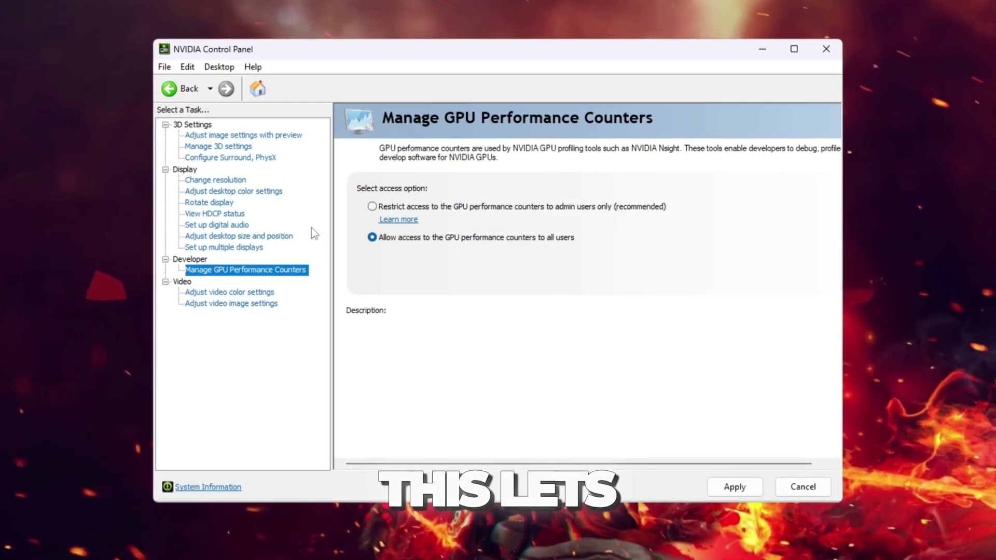
mouse_move(557, 239)
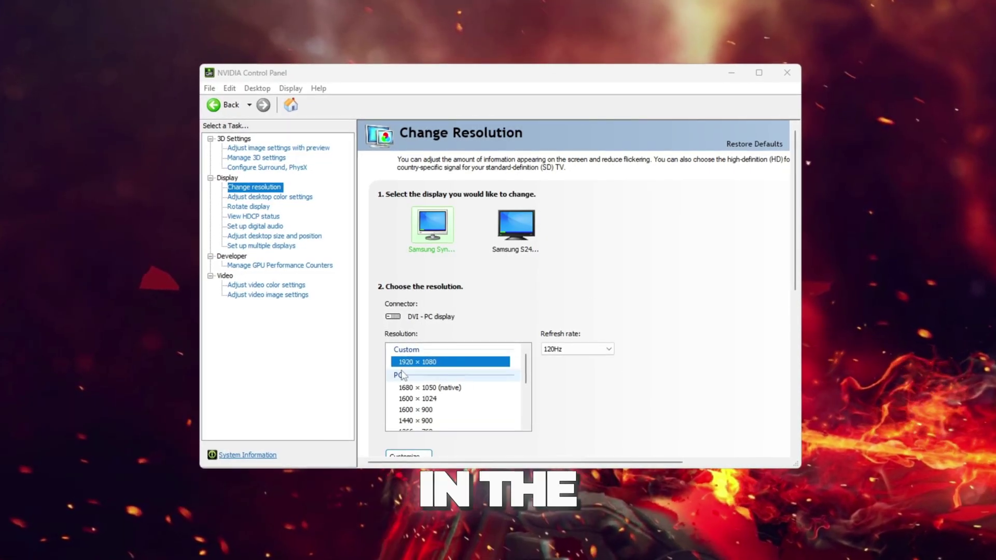
Keep the 1920 × 1080 display at 120Hz with Highest (32-bit) colour depth.
scroll(373, 311, down, 1)
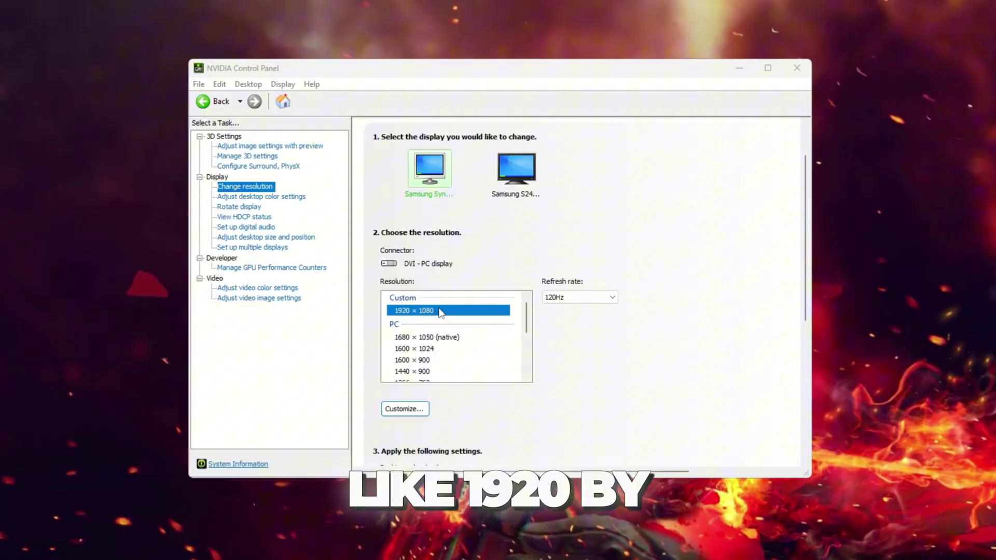
click(588, 302)
click(585, 312)
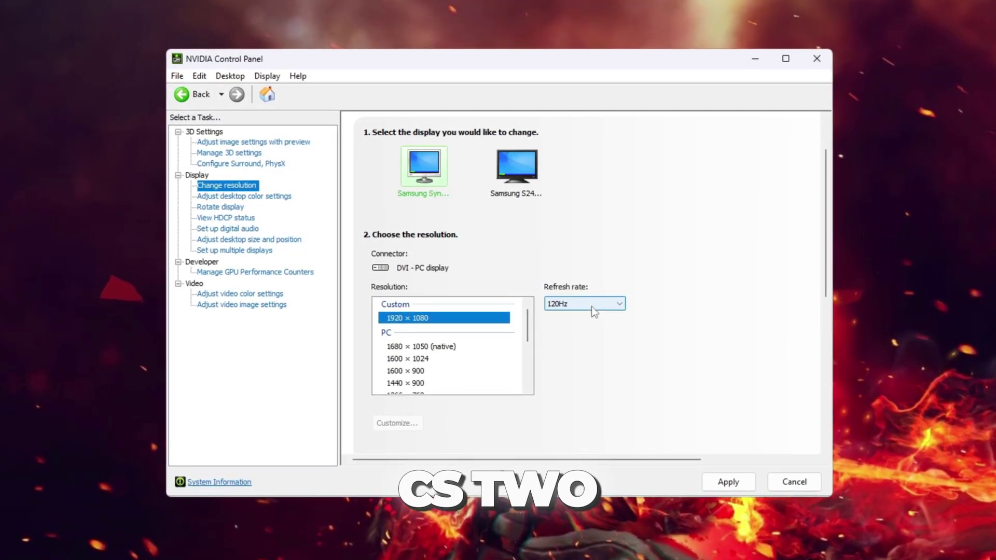
scroll(571, 363, down, 3)
click(414, 423)
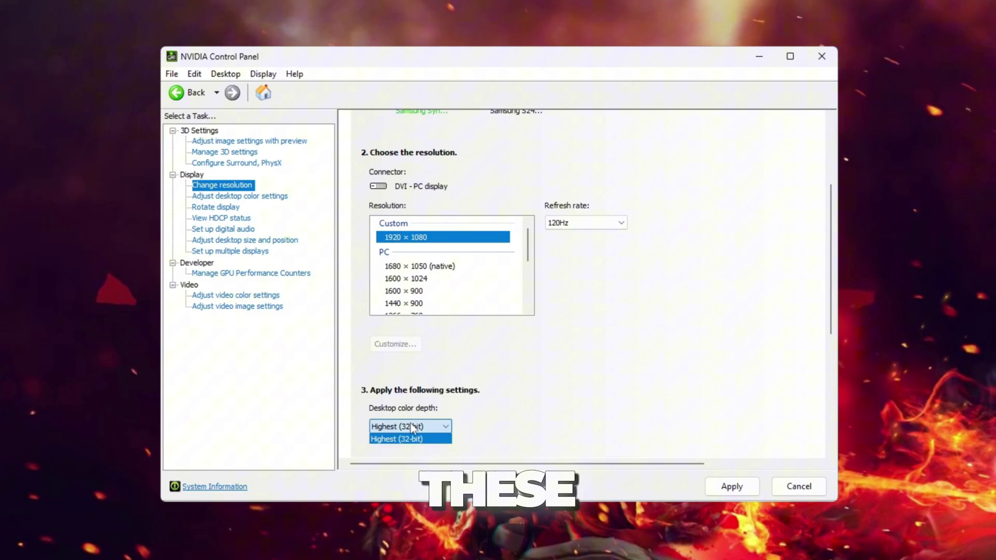
click(412, 438)
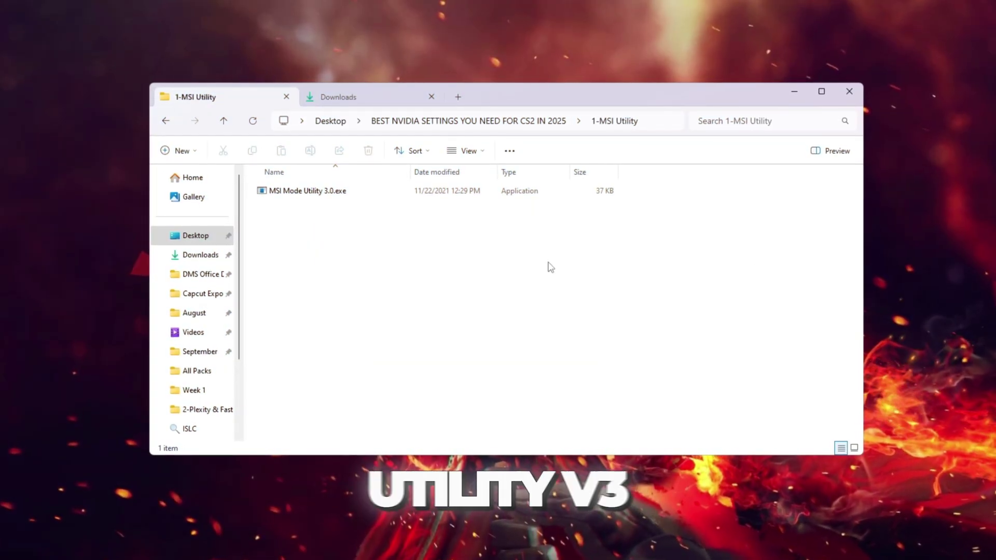
Run MSI Mode Utility 3.0.exe as administrator.
click(328, 193)
click(386, 277)
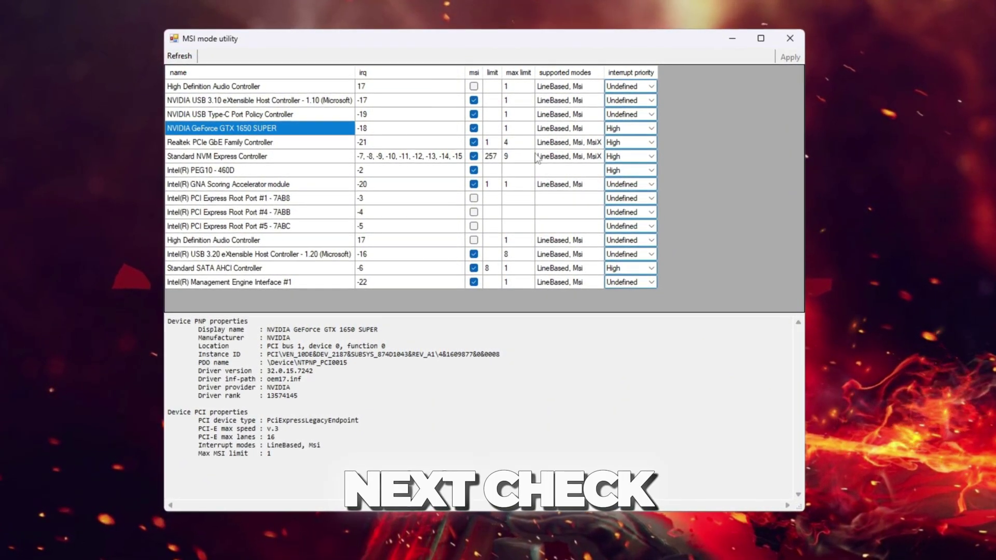
Keep MSI mode ticked for the GTX 1650 SUPER and set its interrupt priority to High.
click(473, 129)
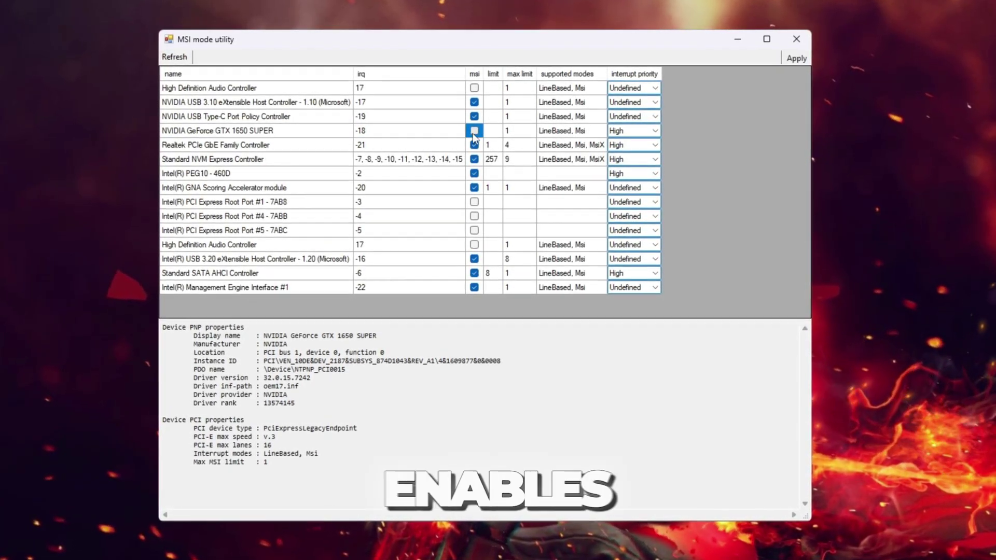
click(474, 131)
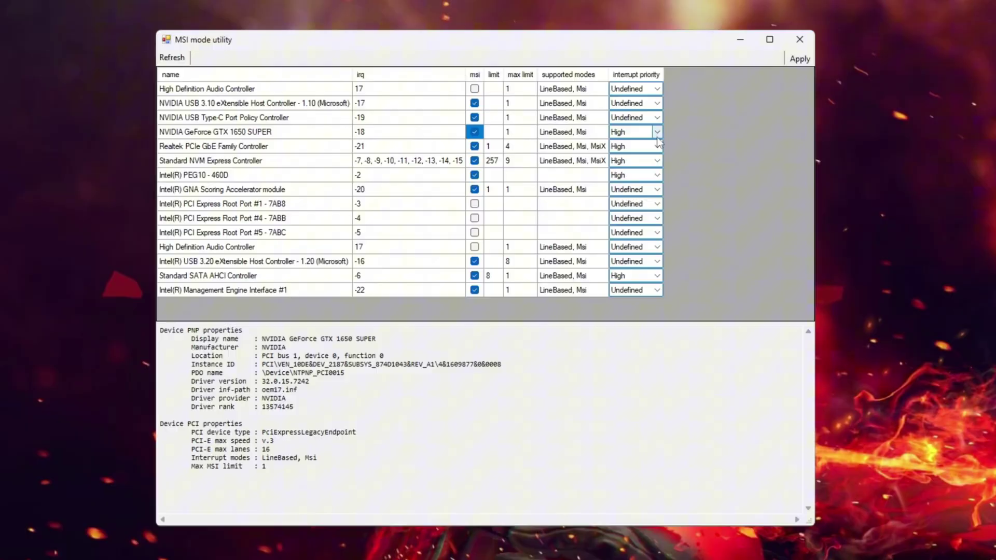
click(657, 133)
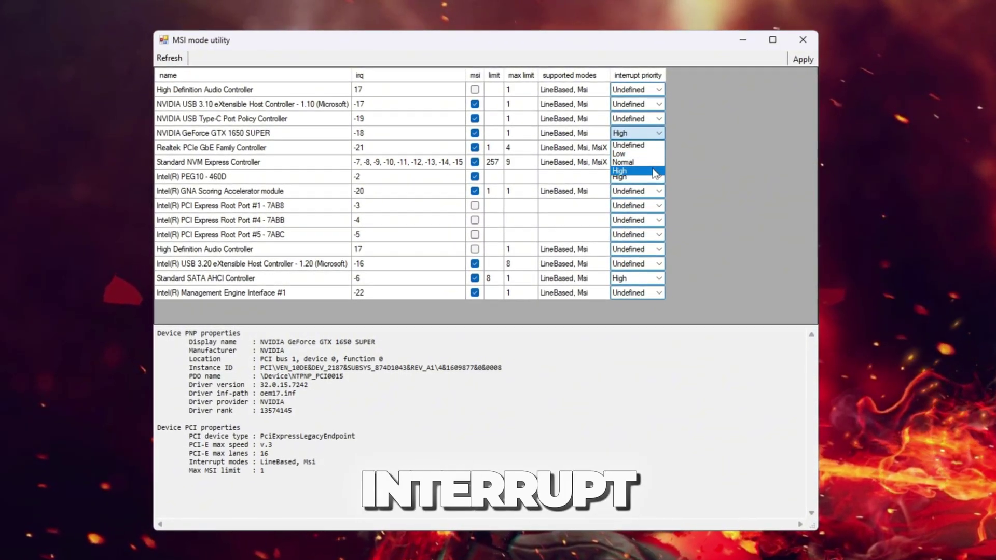
click(630, 177)
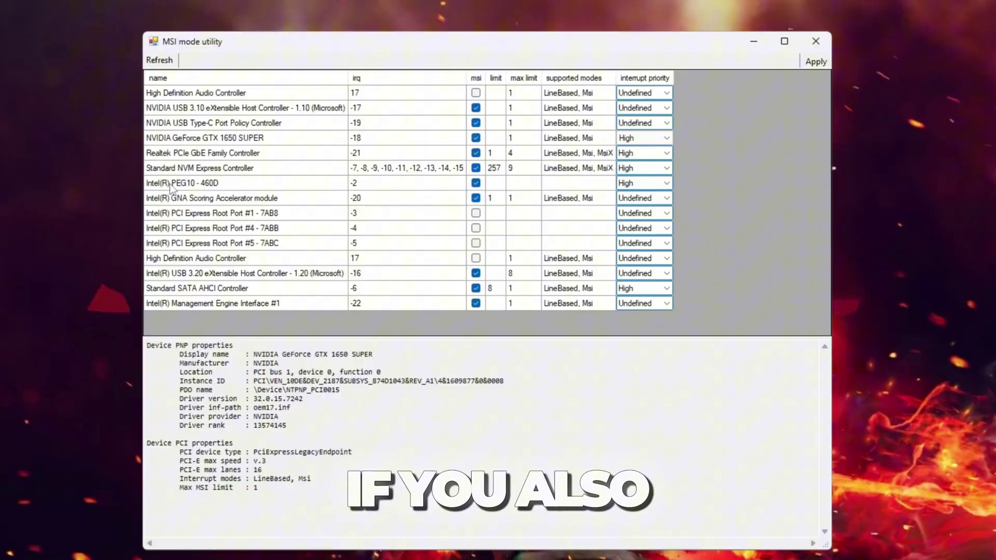
click(170, 185)
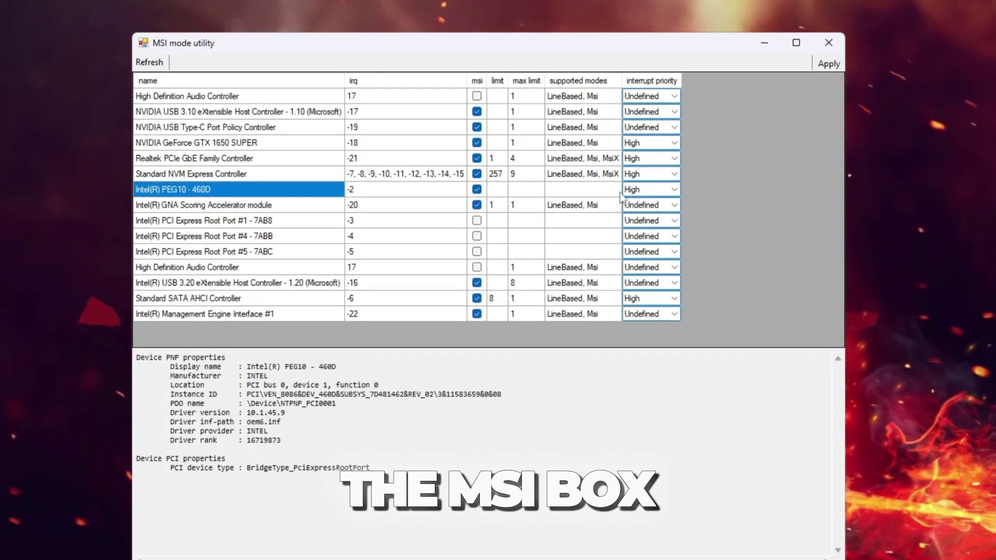
Choose High in the Intel(R) PEG10 - 460D row's interrupt priority dropdown.
click(651, 190)
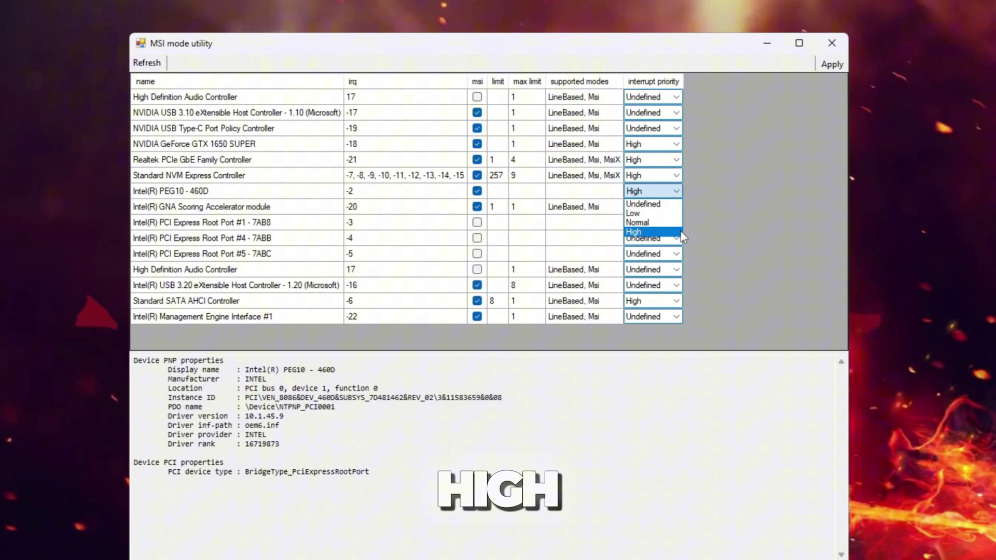
click(679, 232)
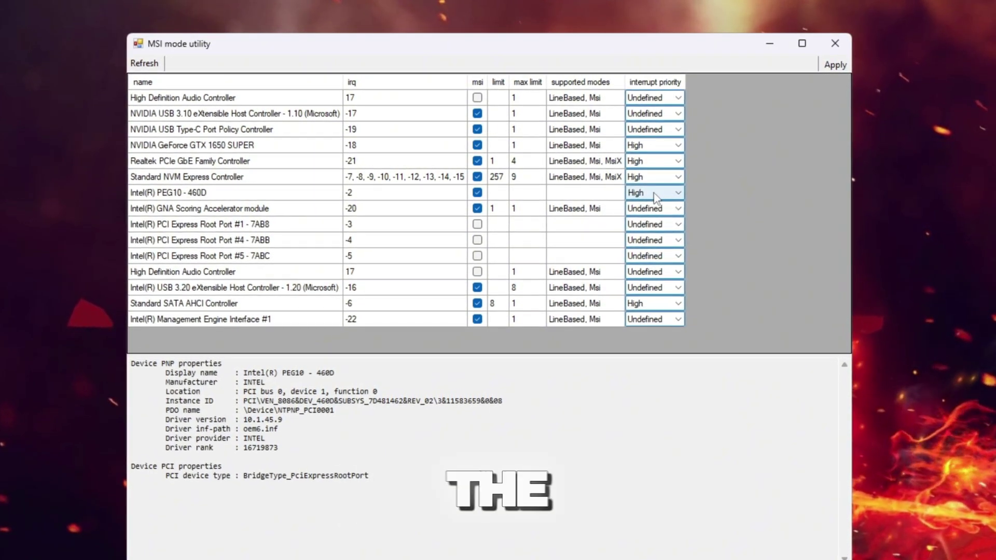